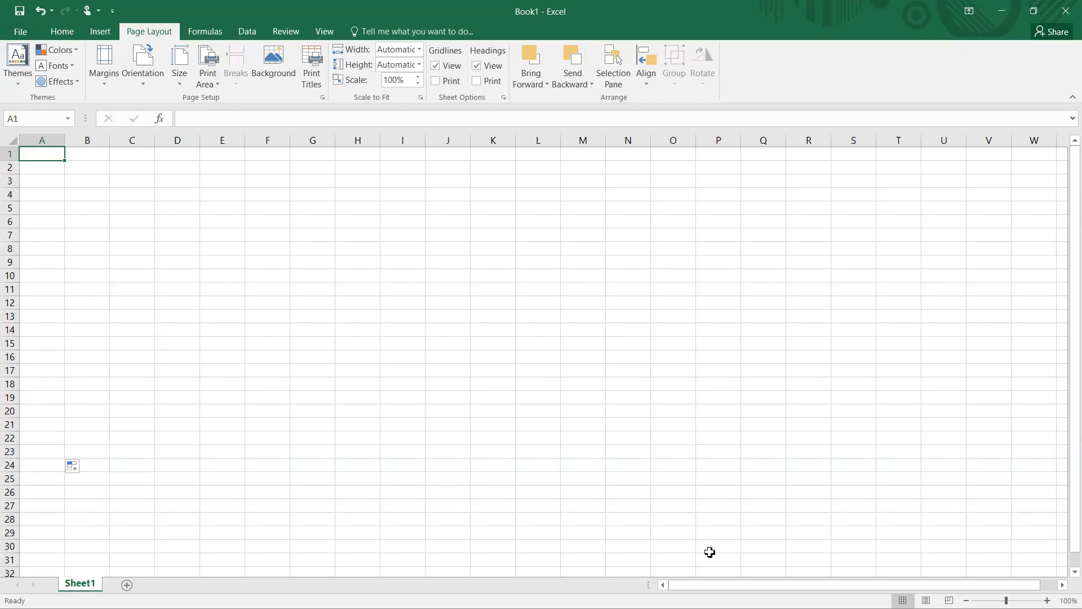
Step: Enter A in cell A1, copy it down to A21 with AutoFill, and show the fill options
{"action": "type", "text": "A"}
{"action": "key", "text": "Return"}
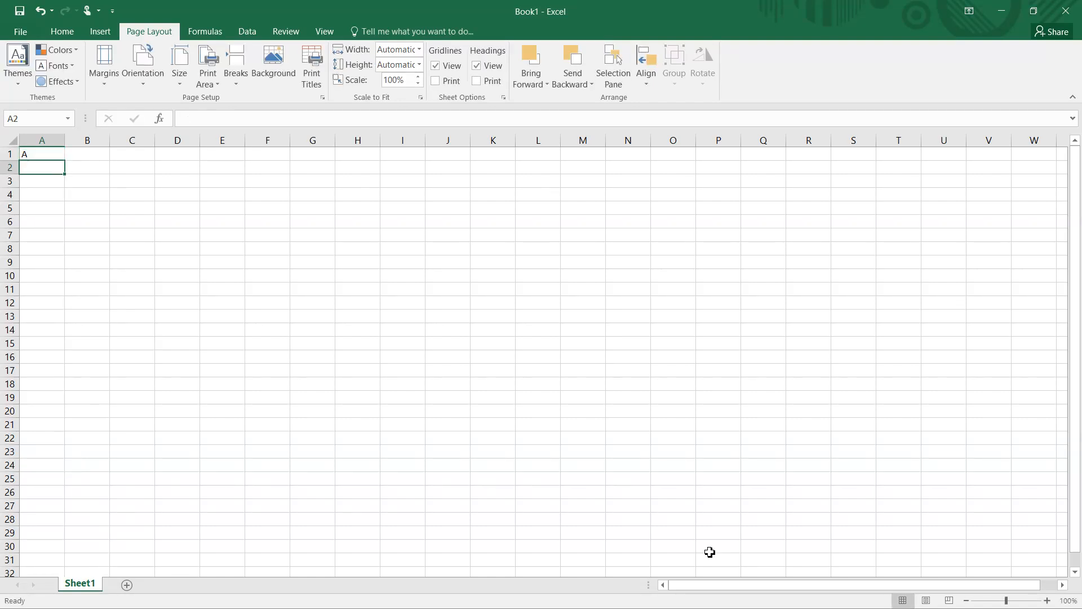
{"action": "left_click", "coordinate": [49, 151]}
{"action": "left_click_drag", "start_coordinate": [66, 161], "coordinate": [92, 430]}
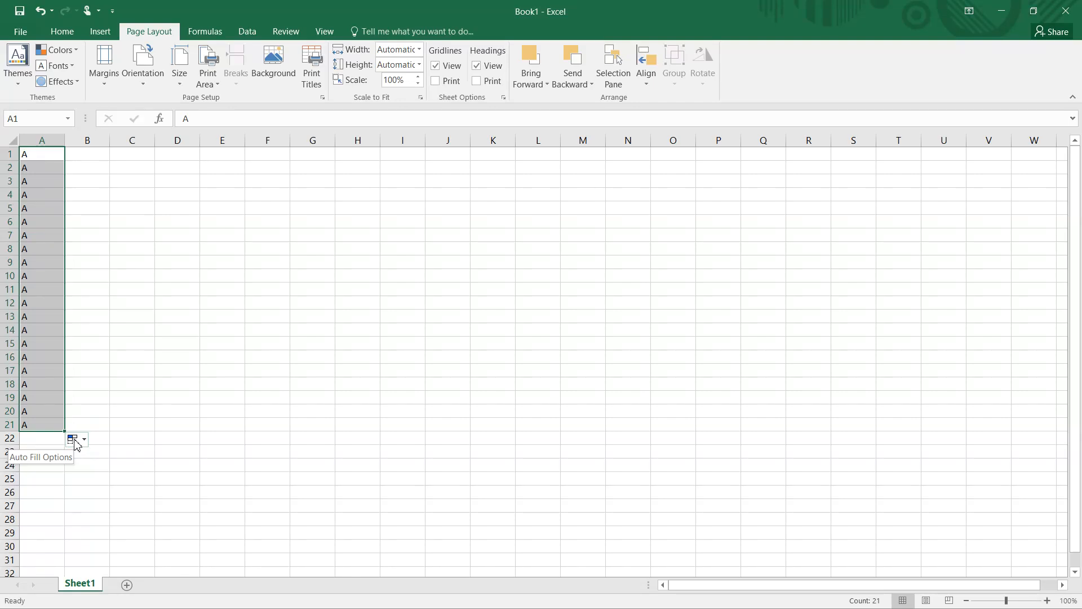
{"action": "left_click", "coordinate": [75, 440]}
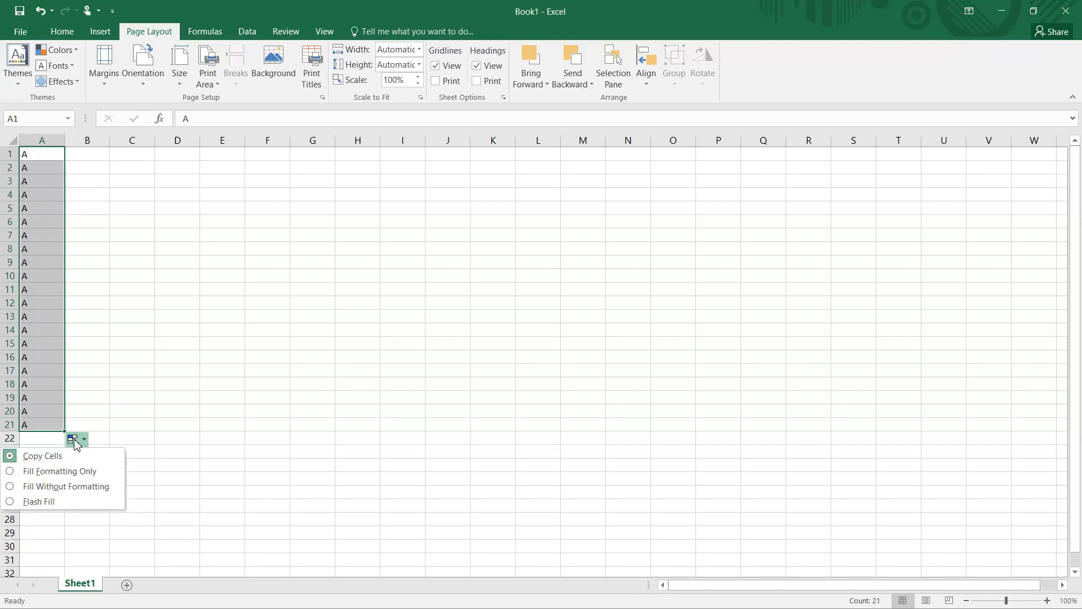
Step: Enter 1 in cell B1 and AutoFill it down to B21 as a Fill Series
{"action": "left_click", "coordinate": [97, 158]}
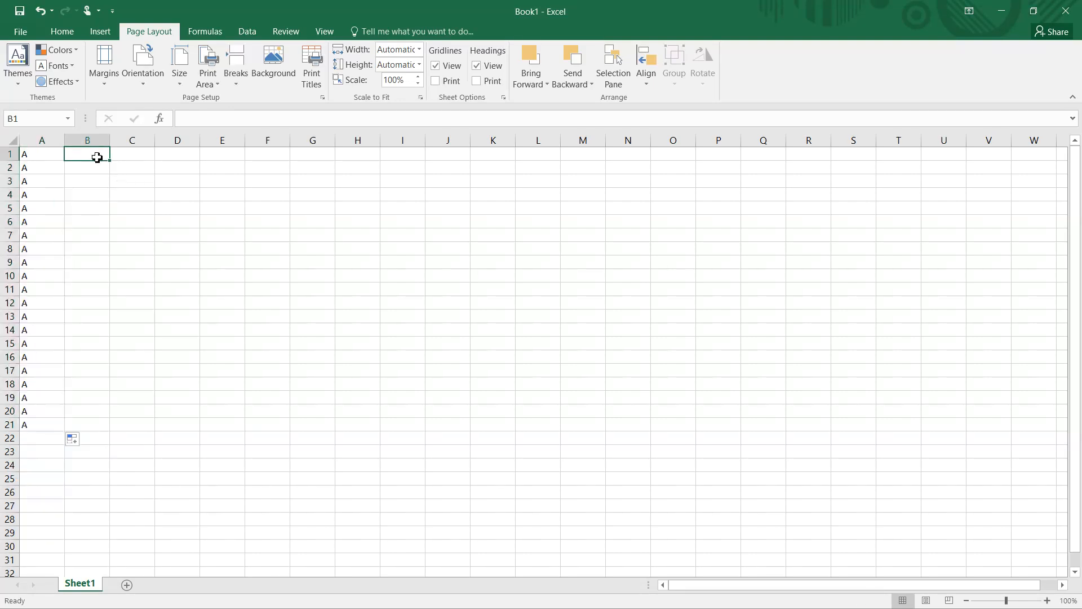
{"action": "type", "text": "1"}
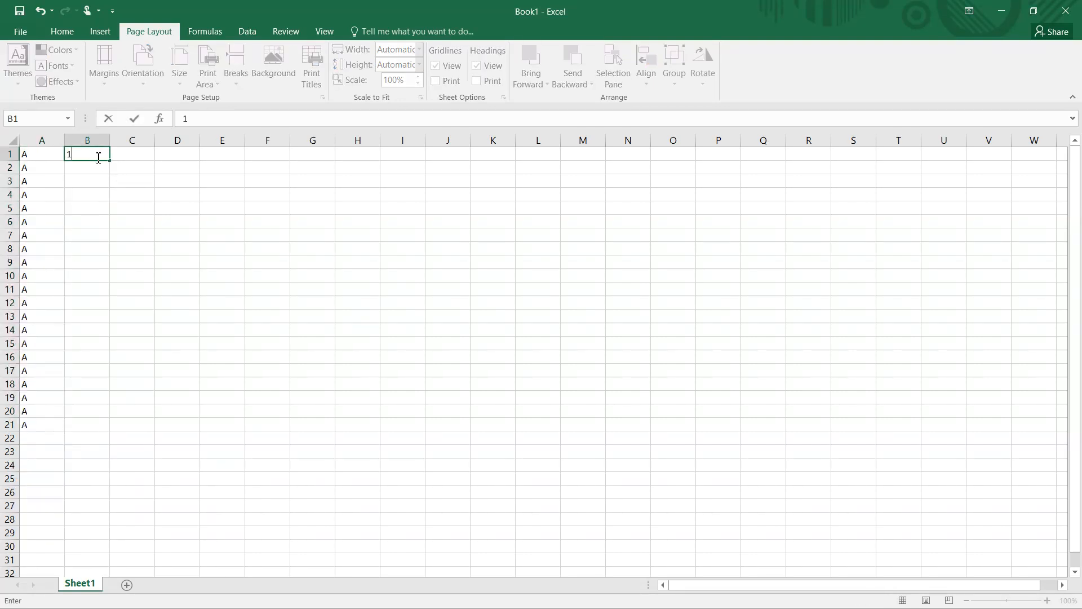
{"action": "key", "text": "Return"}
{"action": "left_click", "coordinate": [97, 158]}
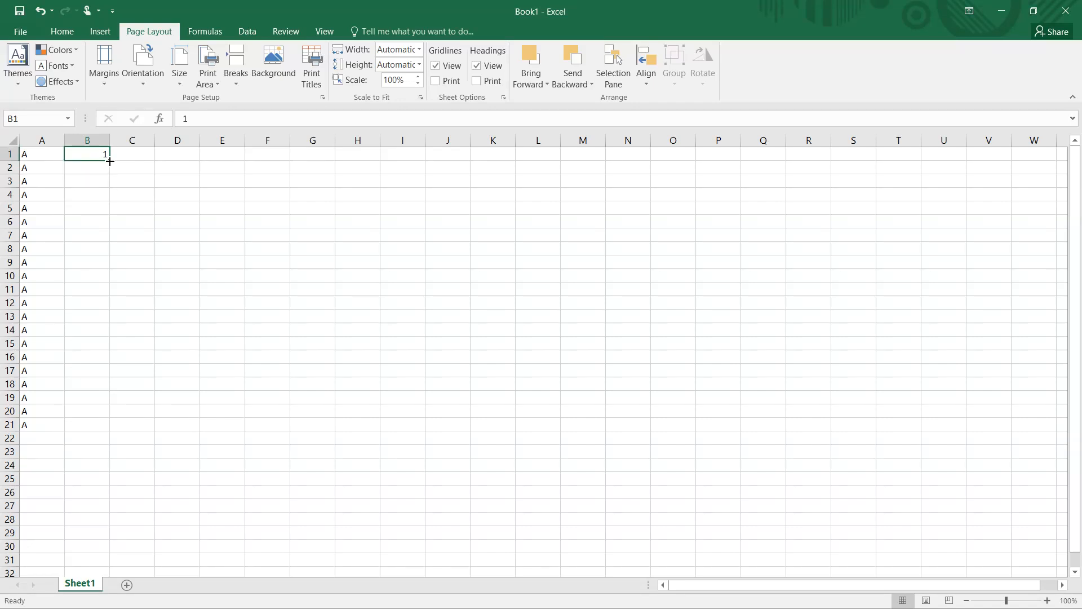
{"action": "left_click_drag", "start_coordinate": [111, 162], "coordinate": [117, 432]}
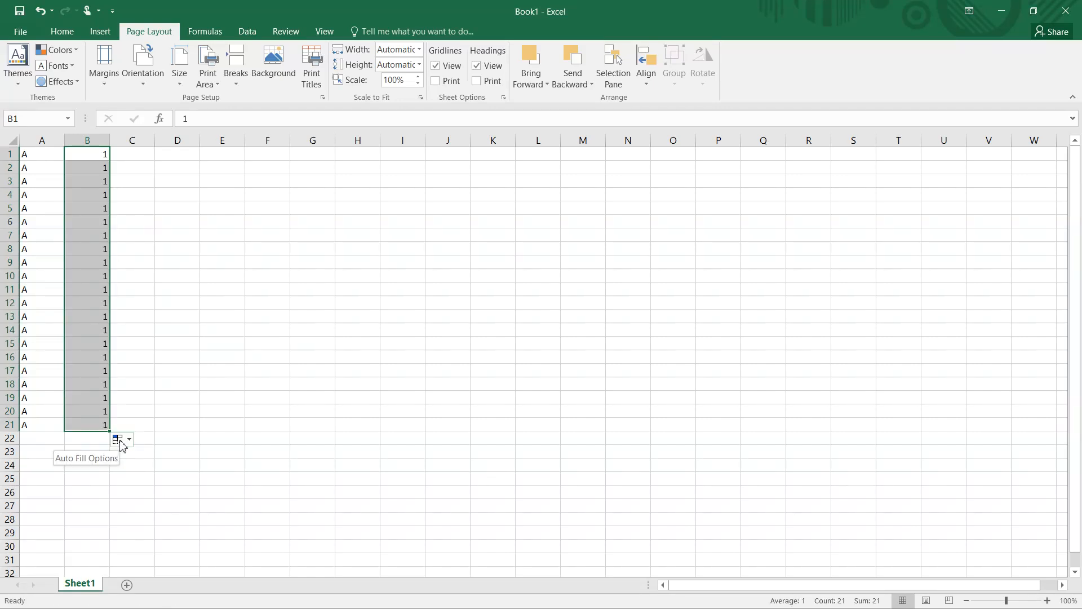
{"action": "left_click", "coordinate": [121, 440]}
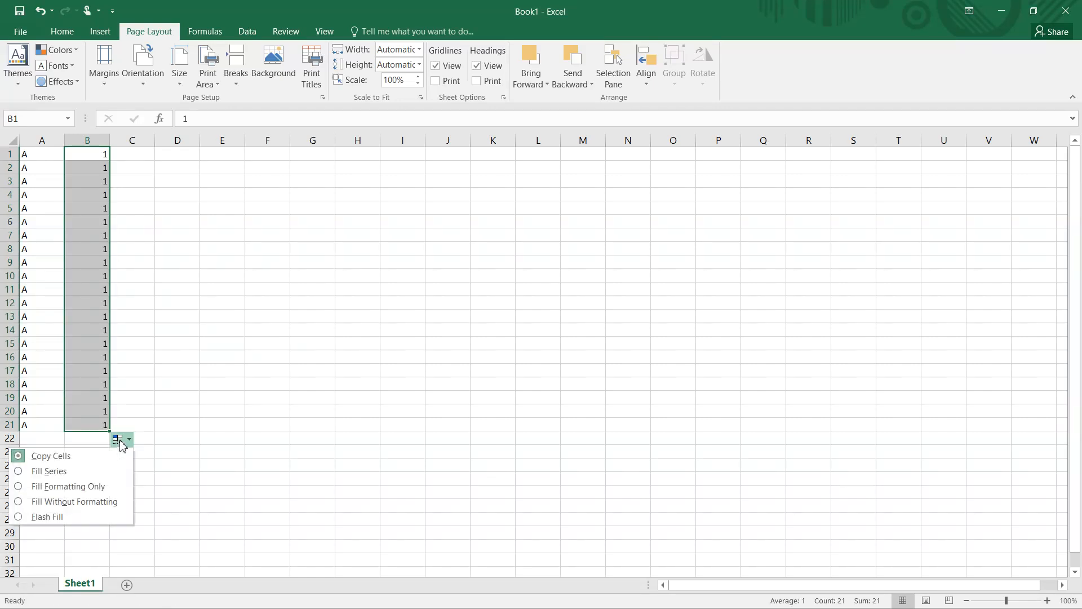
{"action": "left_click", "coordinate": [68, 470]}
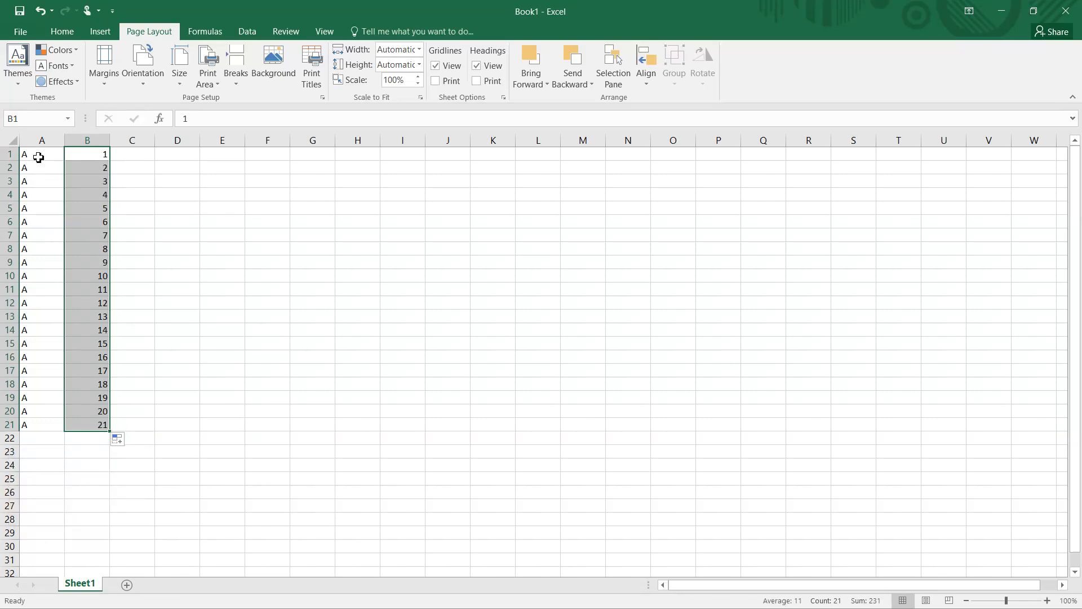
Step: Clear the contents of the range A1:B21
{"action": "left_click_drag", "start_coordinate": [36, 155], "coordinate": [100, 426]}
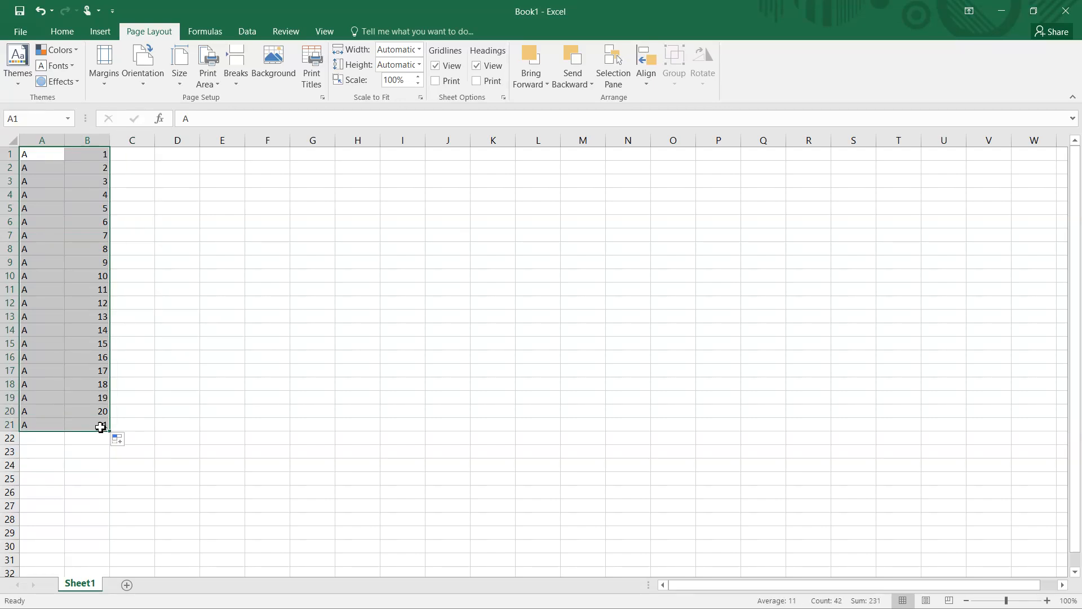
{"action": "key", "text": "Delete"}
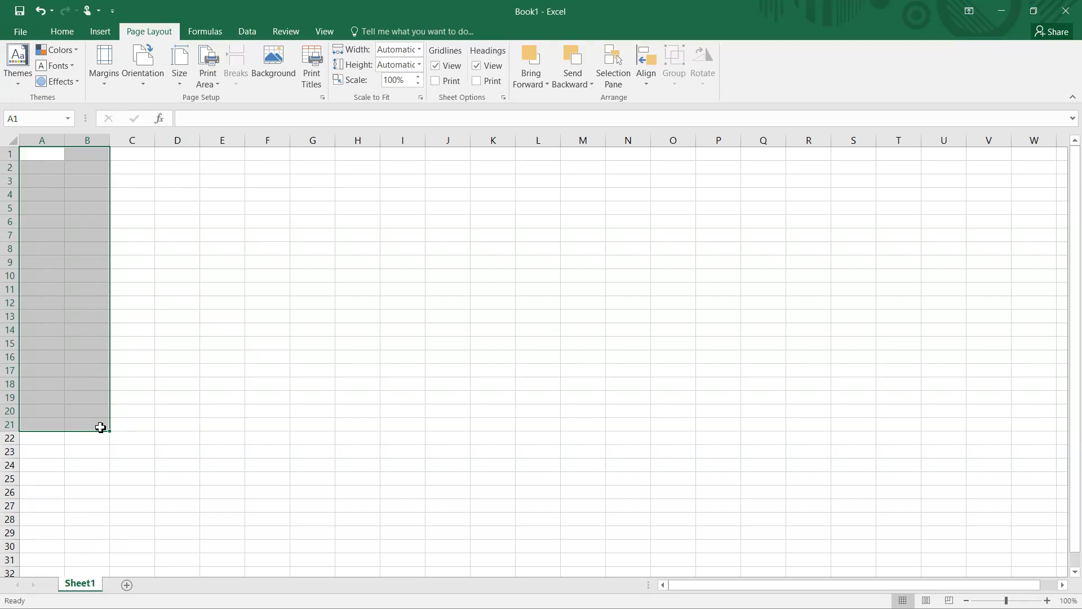
Step: Enter the character codes 97 and 122 in E9:F9, and 65 and 90 in E8:F8
{"action": "left_click", "coordinate": [224, 269]}
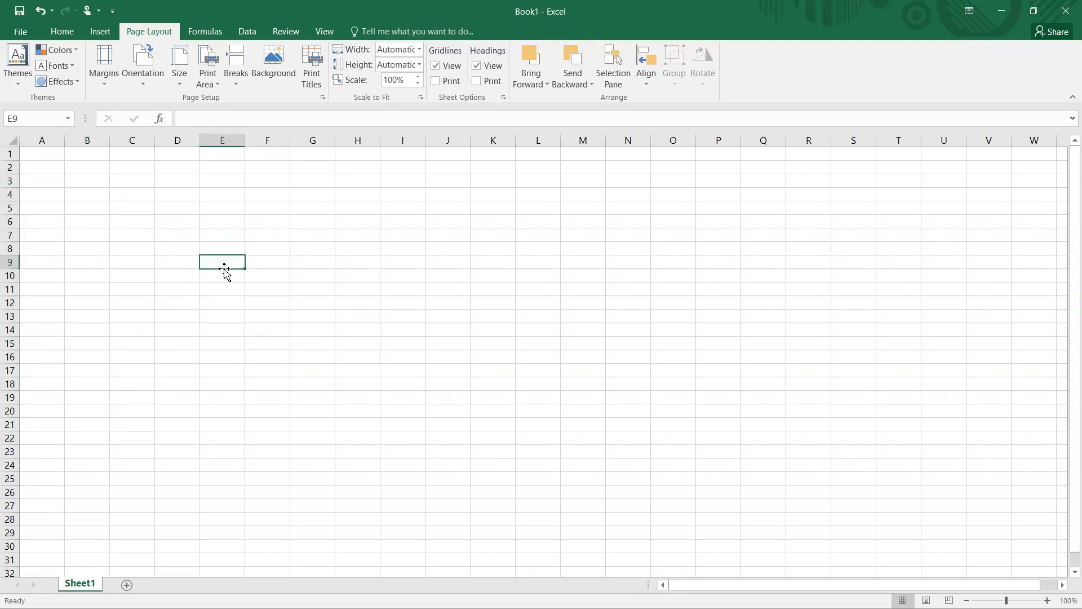
{"action": "type", "text": "97"}
{"action": "key", "text": "Tab"}
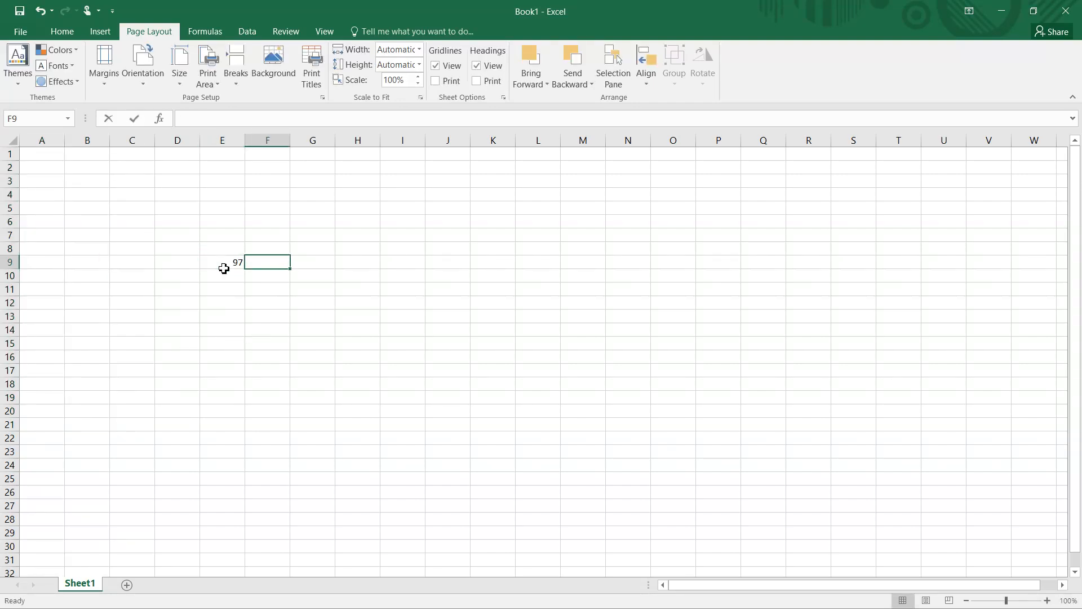
{"action": "type", "text": "122"}
{"action": "key", "text": "Up"}
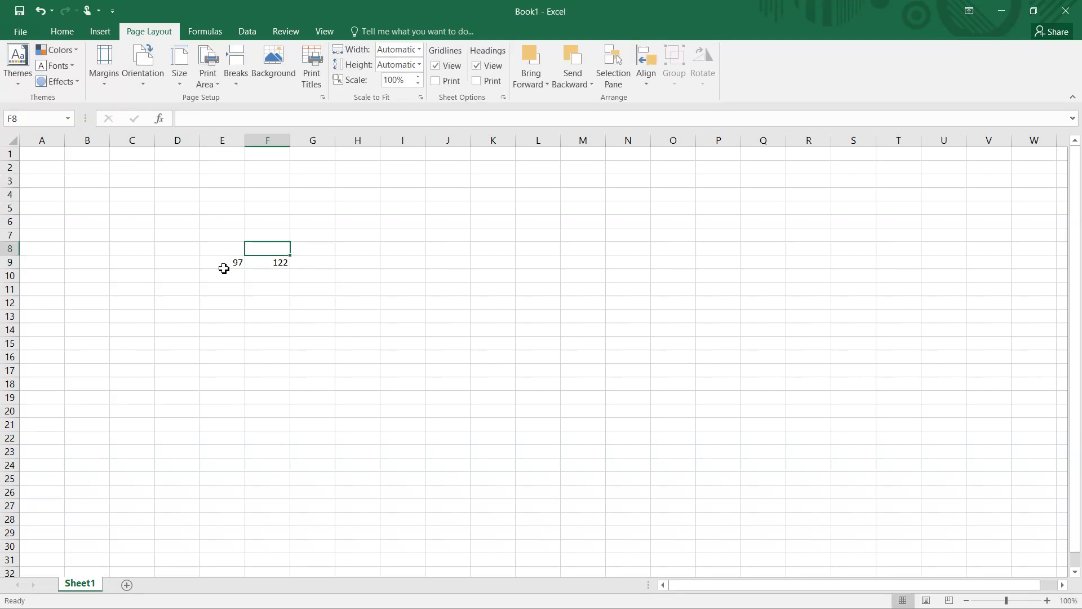
{"action": "key", "text": "Left"}
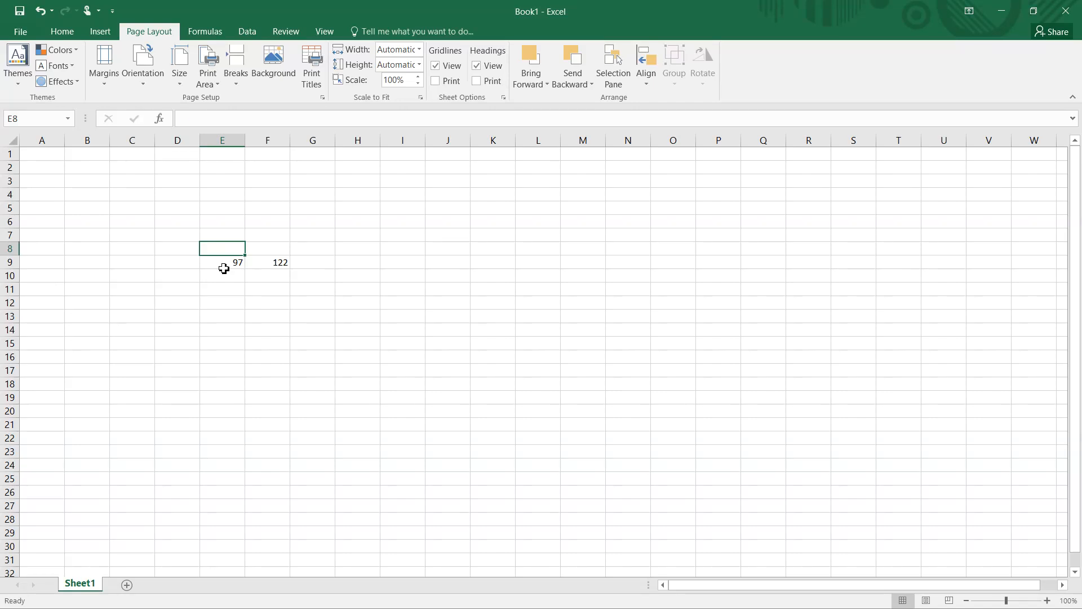
{"action": "type", "text": "65"}
{"action": "key", "text": "Tab"}
{"action": "type", "text": "90"}
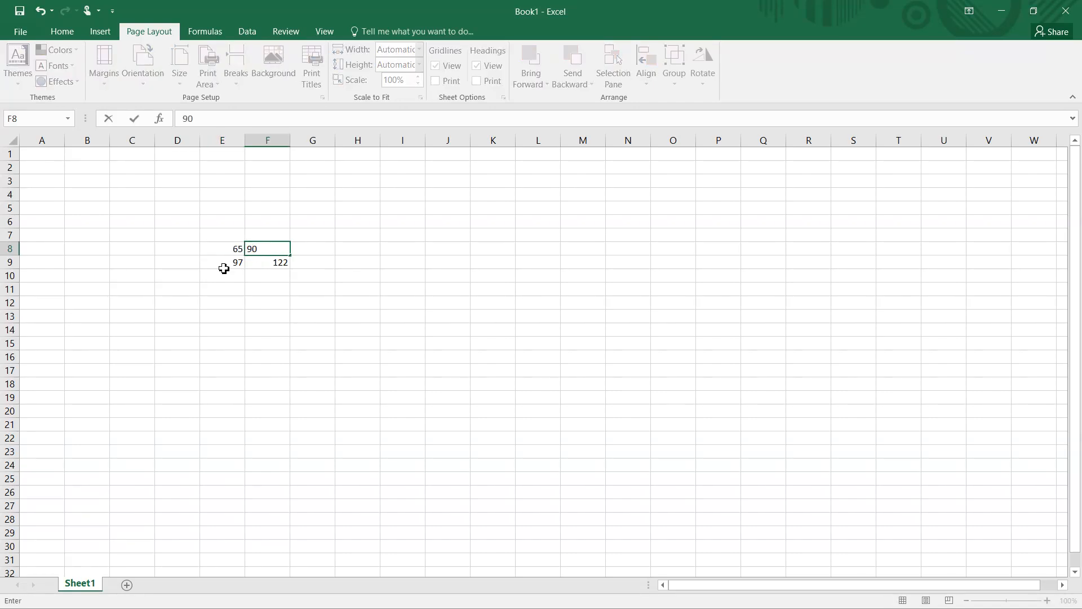
{"action": "left_click", "coordinate": [224, 268]}
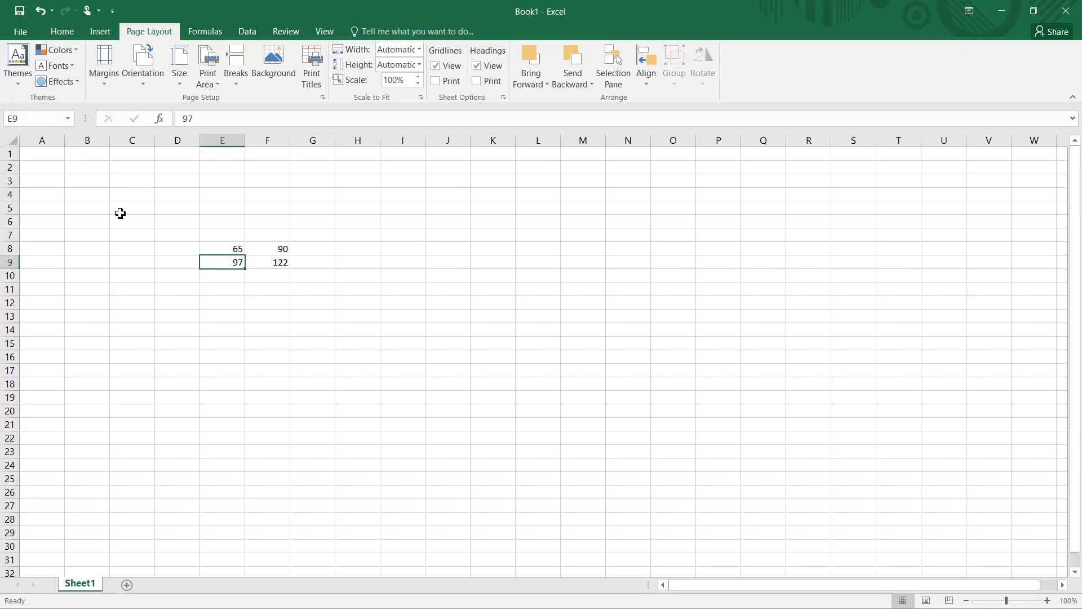
Step: Enter the column headings "sl no" in A1 and "Name" in B1
{"action": "left_click", "coordinate": [51, 155]}
{"action": "type", "text": "sl no"}
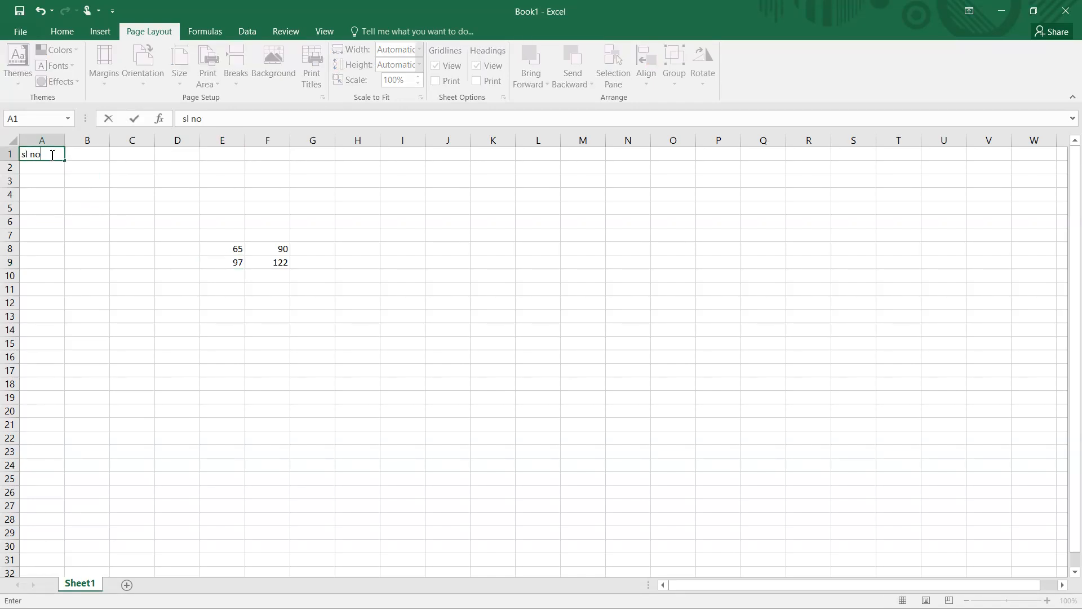
{"action": "key", "text": "Tab"}
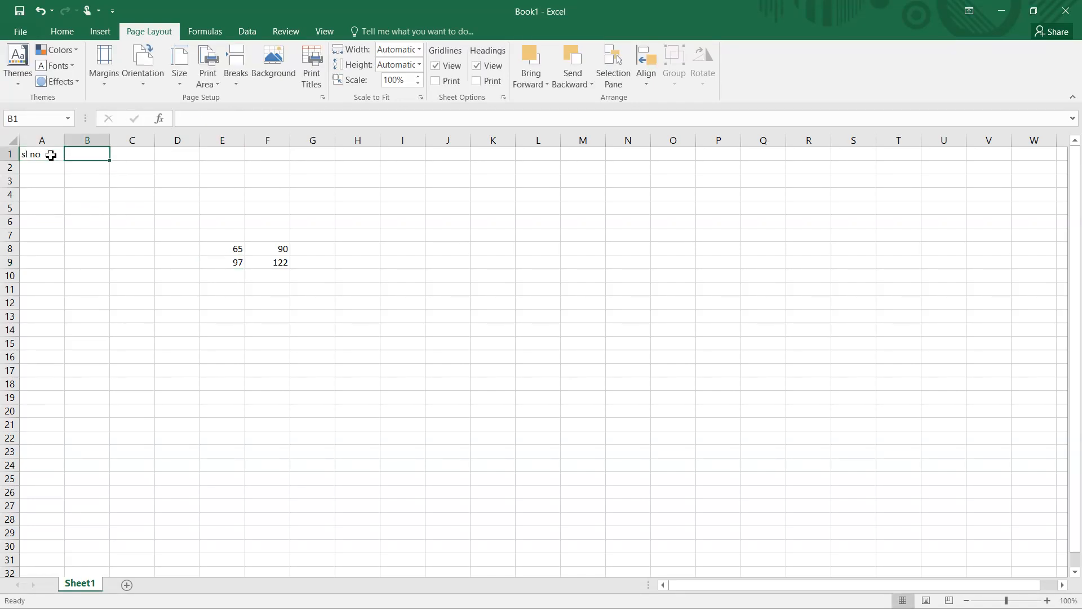
{"action": "type", "text": "Nam"}
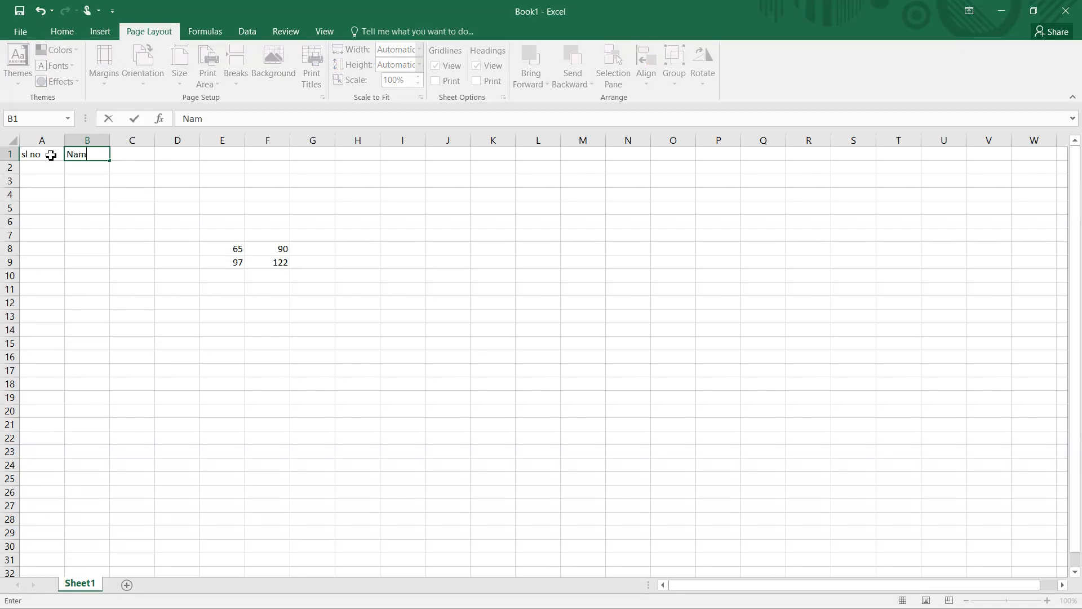
{"action": "type", "text": "e"}
{"action": "key", "text": "Return"}
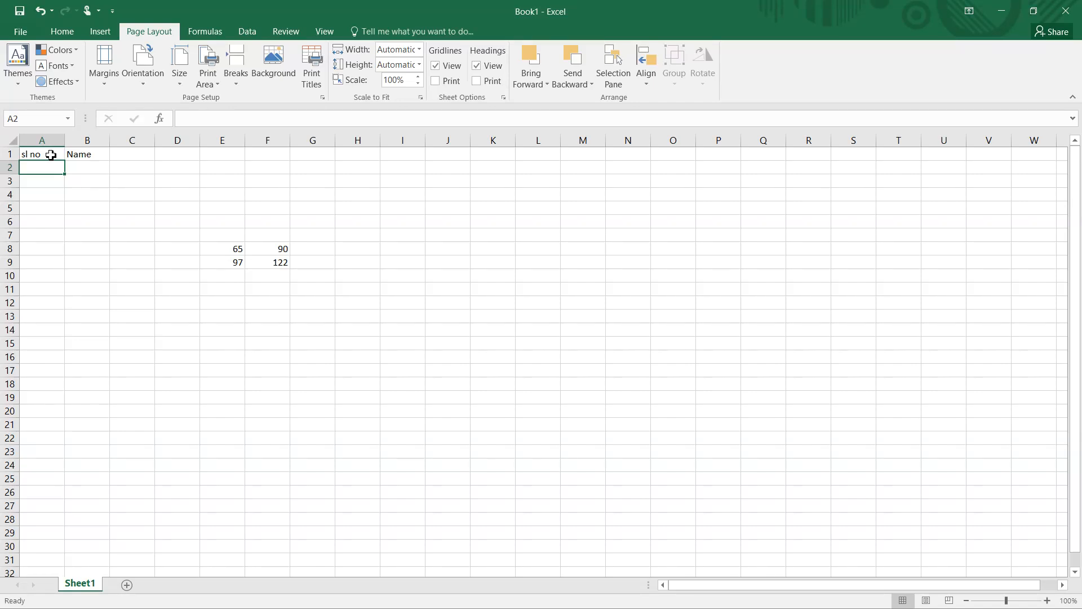
Step: Enter the serial number formula =ROW()-1 in cell A2
{"action": "type", "text": "=row"}
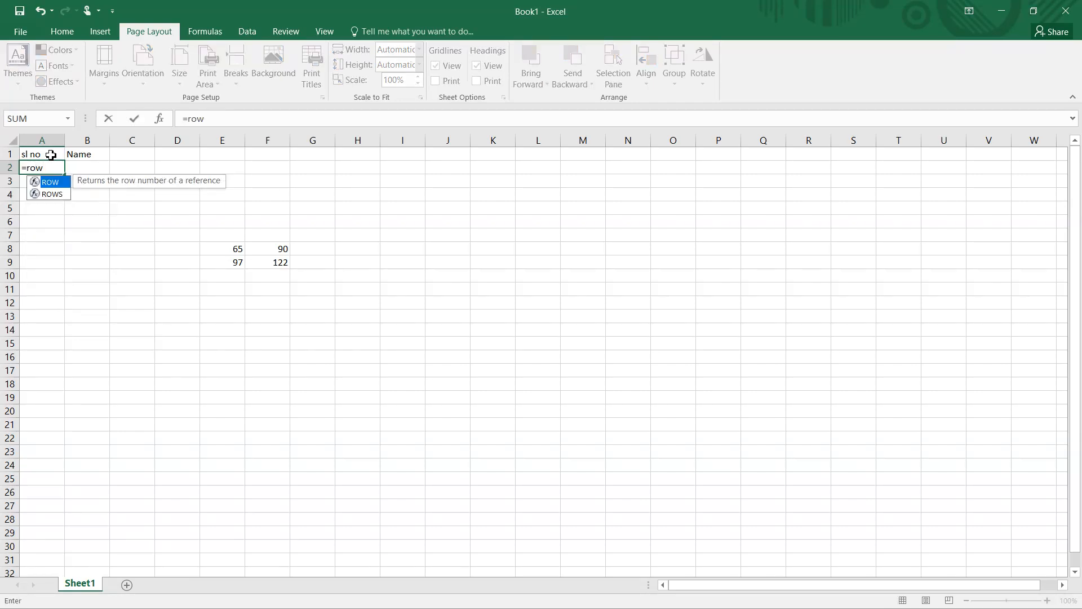
{"action": "key", "text": "Tab"}
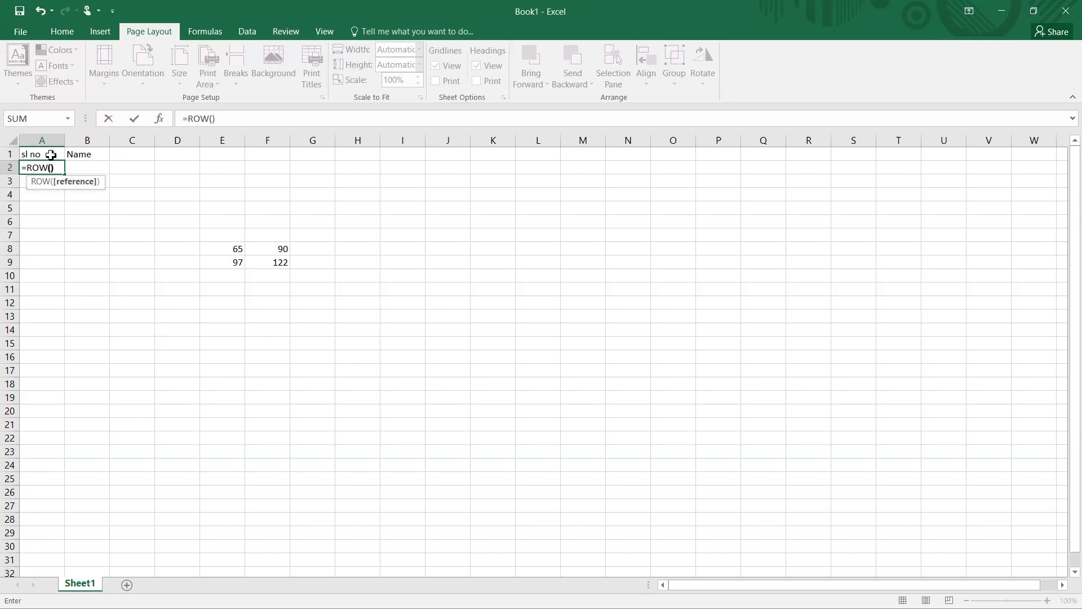
{"action": "type", "text": ")"}
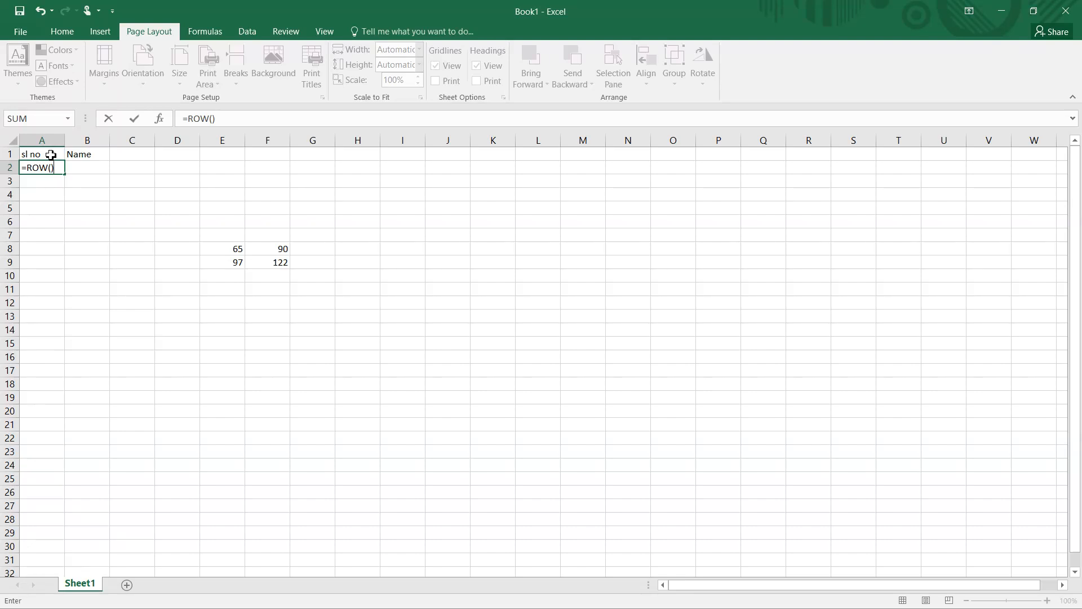
{"action": "type", "text": "-1"}
{"action": "key", "text": "Return"}
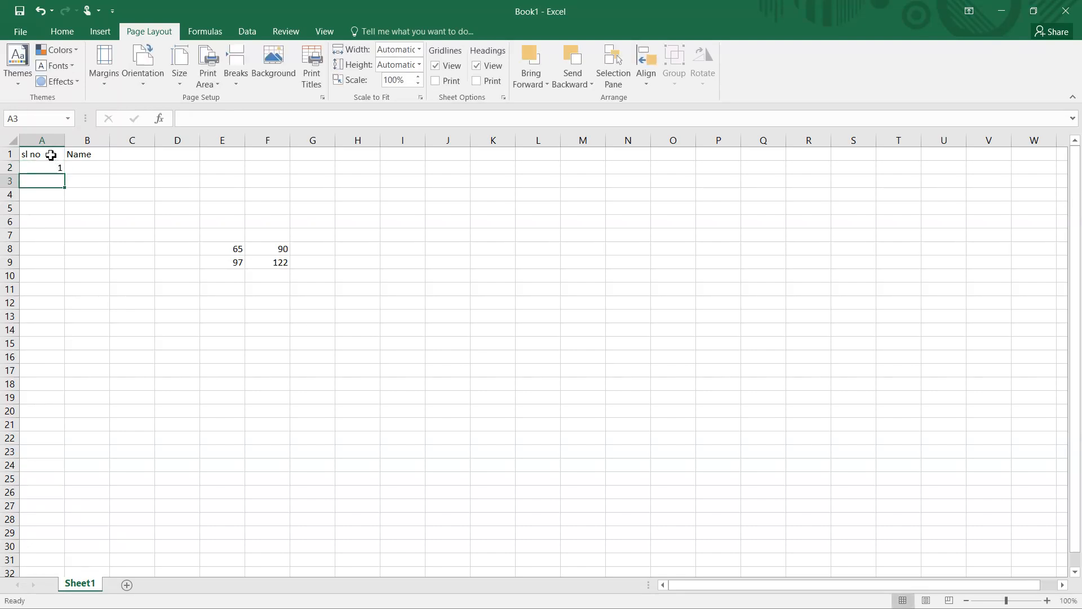
Step: Enter the formula =CHAR(ROW(B65)) in cell B2 under the Name heading
{"action": "double_click", "coordinate": [82, 167]}
{"action": "type", "text": "=char"}
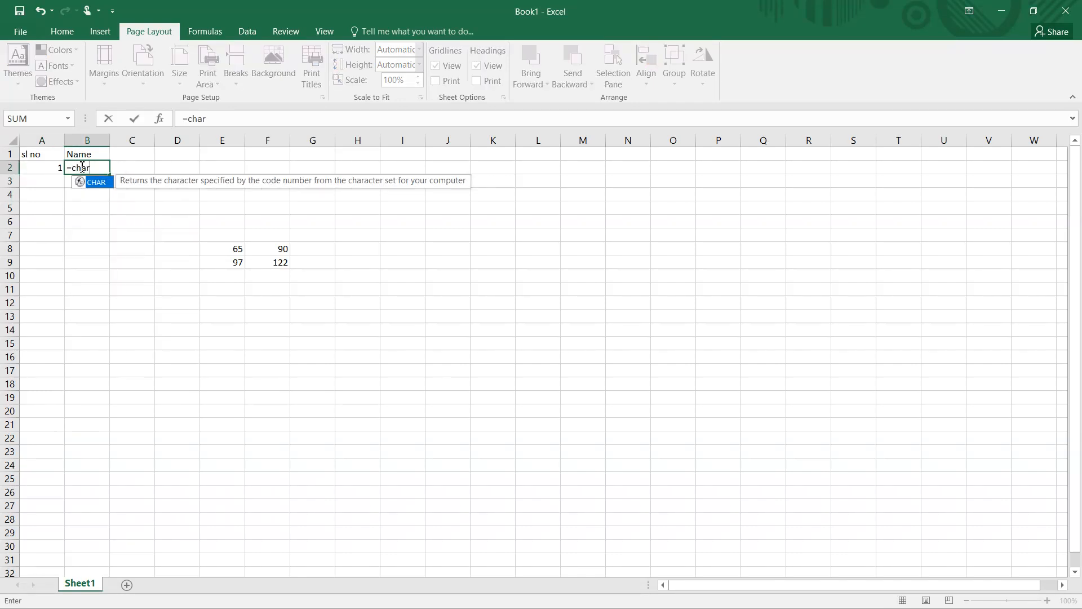
{"action": "key", "text": "Tab"}
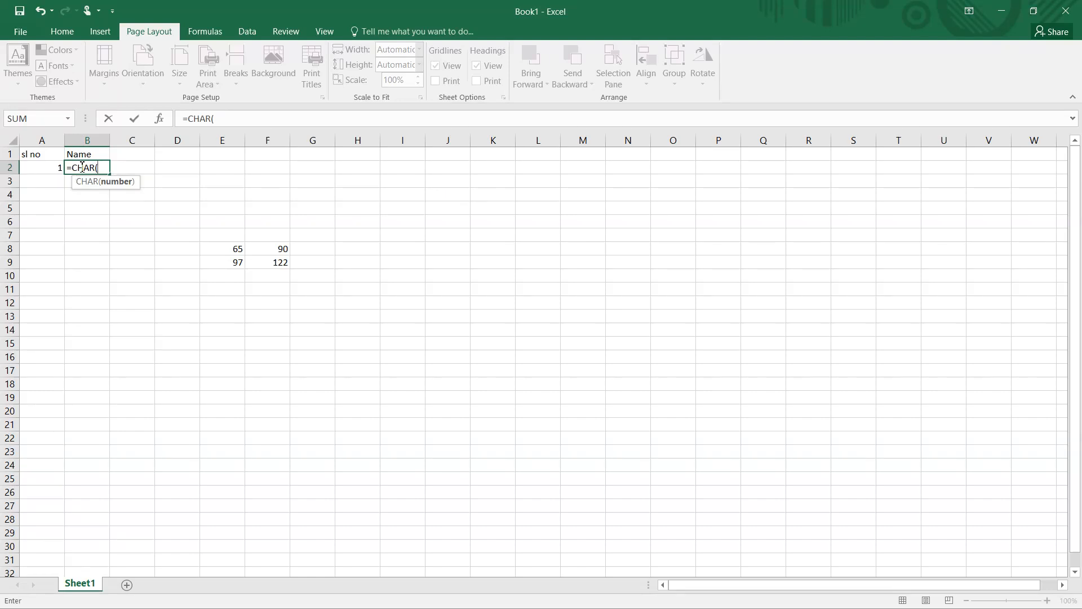
{"action": "type", "text": "rolw"}
{"action": "type", "text": "("}
{"action": "key", "text": "BackSpace"}
{"action": "key", "text": "BackSpace"}
{"action": "key", "text": "BackSpace"}
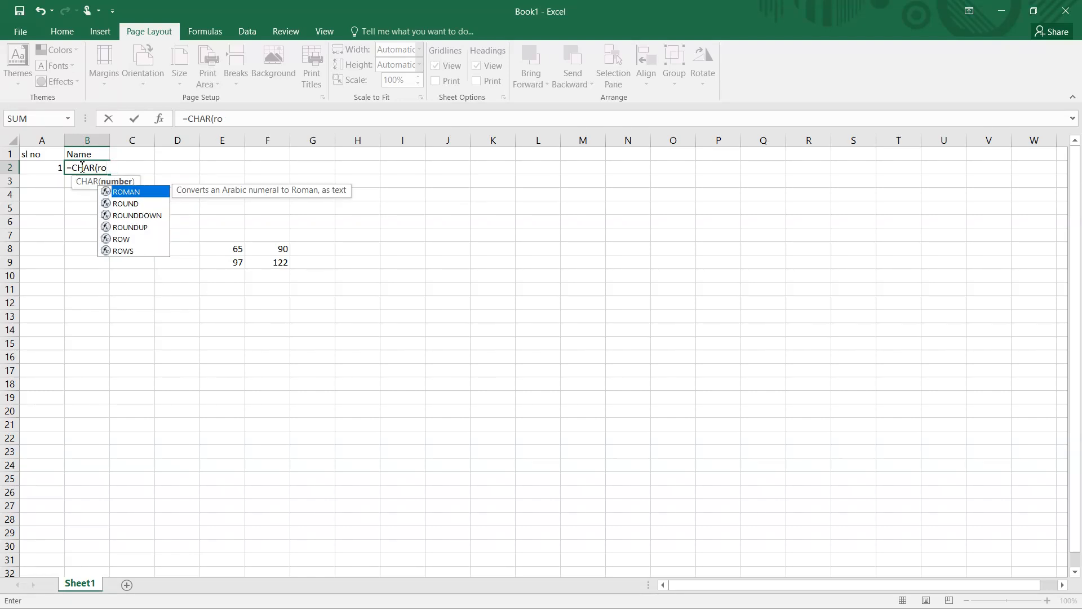
{"action": "type", "text": "w"}
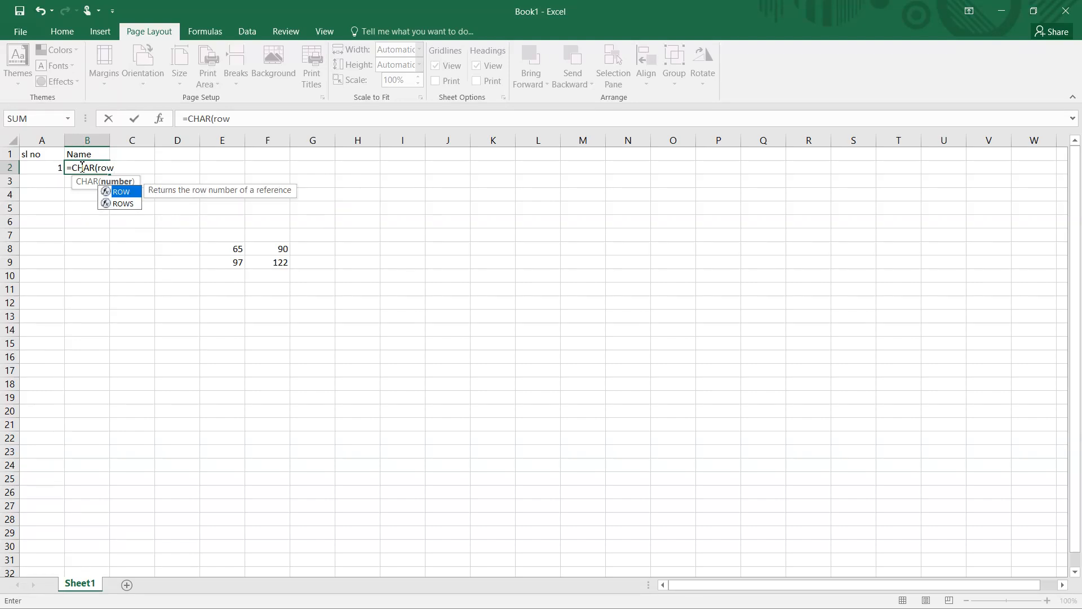
{"action": "key", "text": "Tab"}
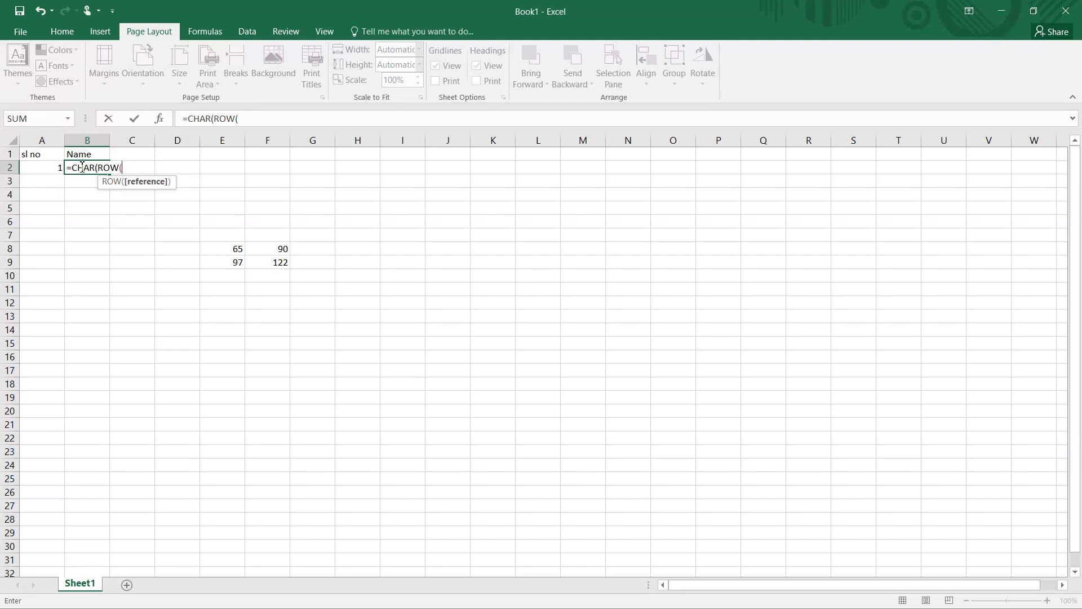
{"action": "type", "text": "b65"}
{"action": "type", "text": ")"}
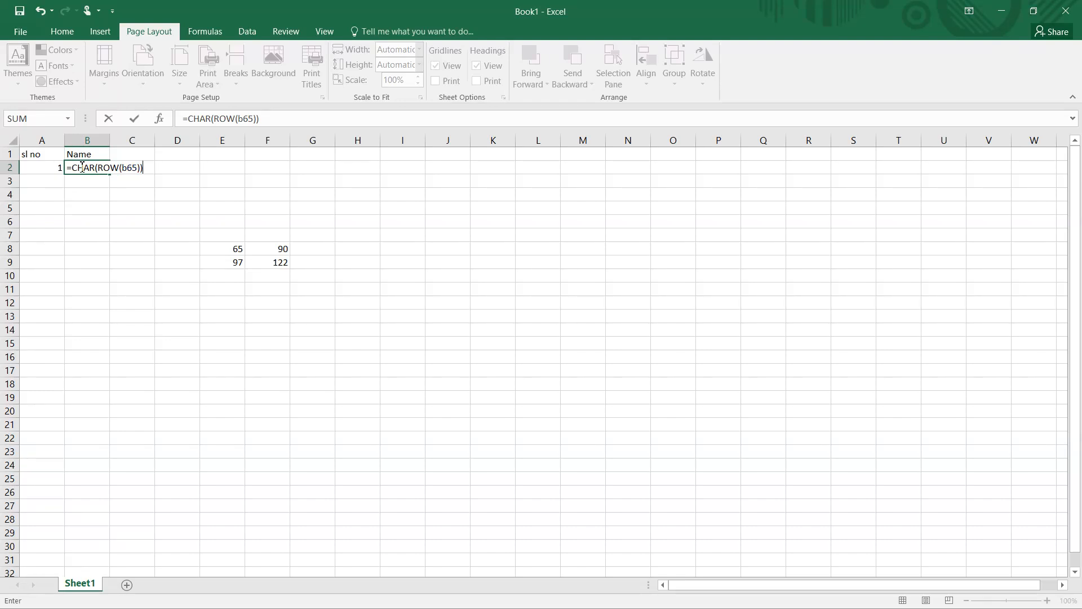
{"action": "key", "text": "Return"}
Step: AutoFill the letter formula from B2 down to B25 and the serial number formula from A2 down to A25
{"action": "left_click", "coordinate": [81, 168]}
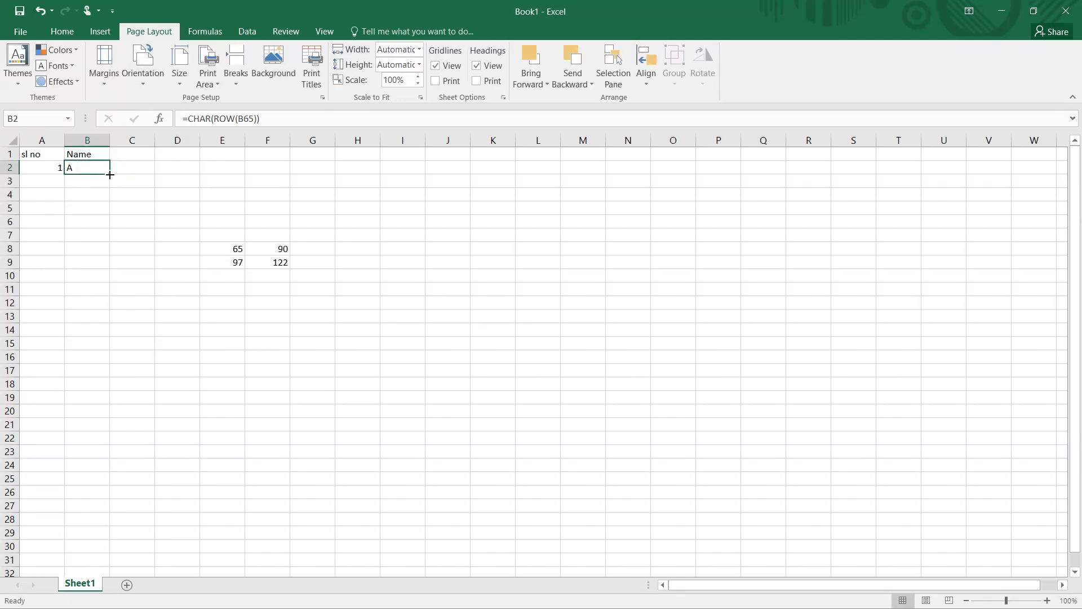
{"action": "left_click_drag", "start_coordinate": [109, 174], "coordinate": [97, 485]}
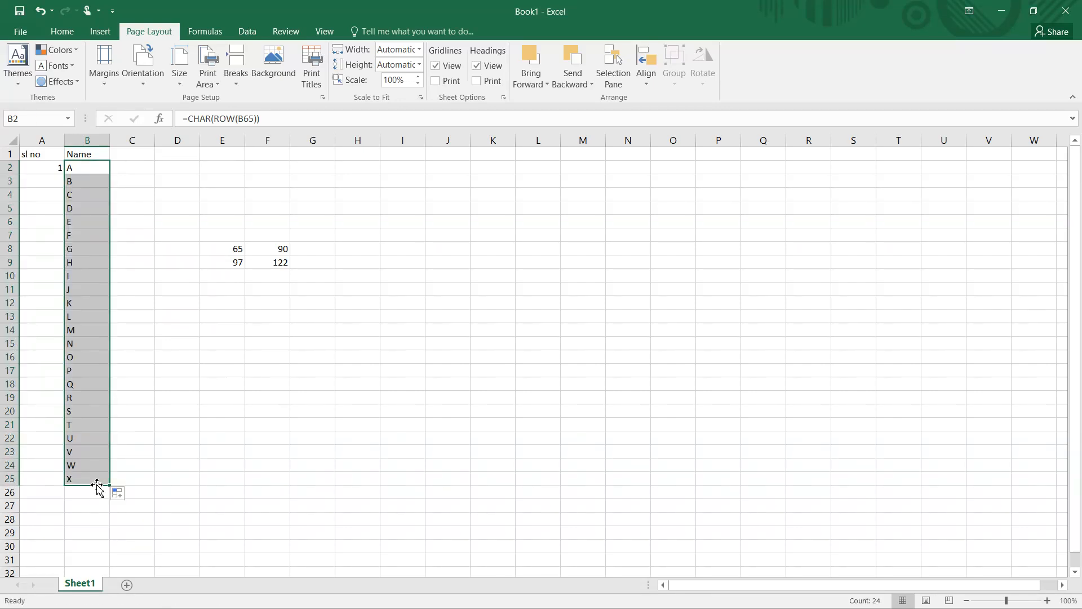
{"action": "left_click", "coordinate": [53, 171]}
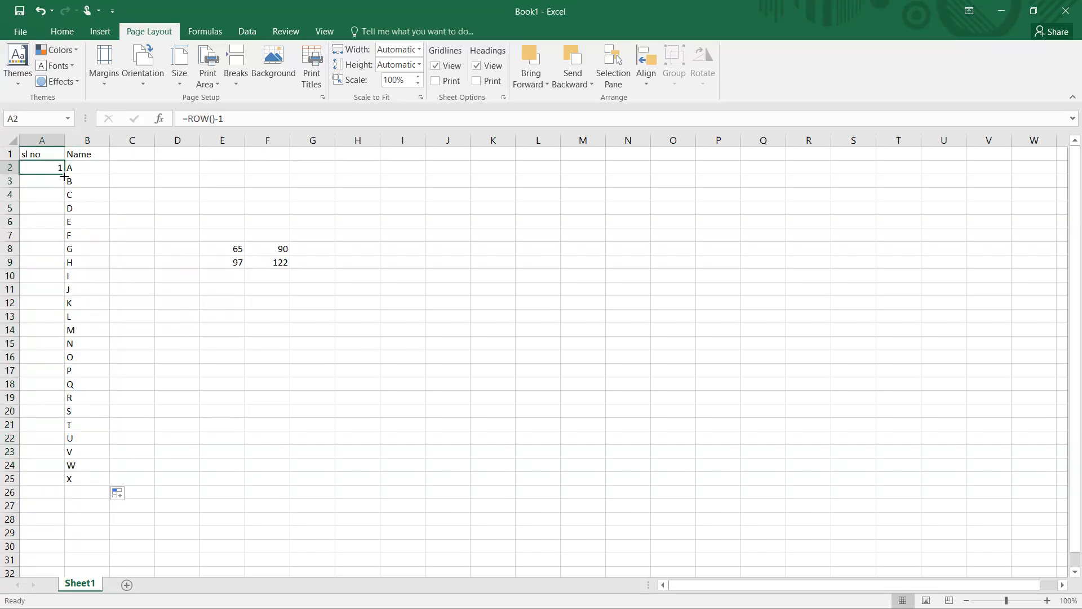
{"action": "double_click", "coordinate": [64, 176]}
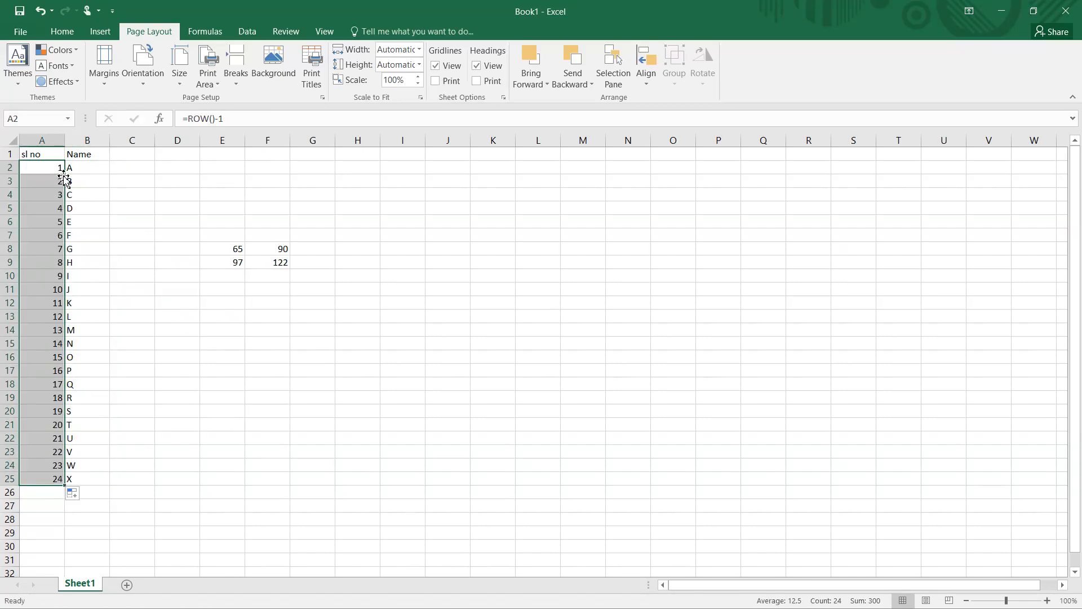
Step: Select the letter cells B2:B25 and check the sheet's print preview before returning to the worksheet
{"action": "left_click_drag", "start_coordinate": [85, 170], "coordinate": [86, 477]}
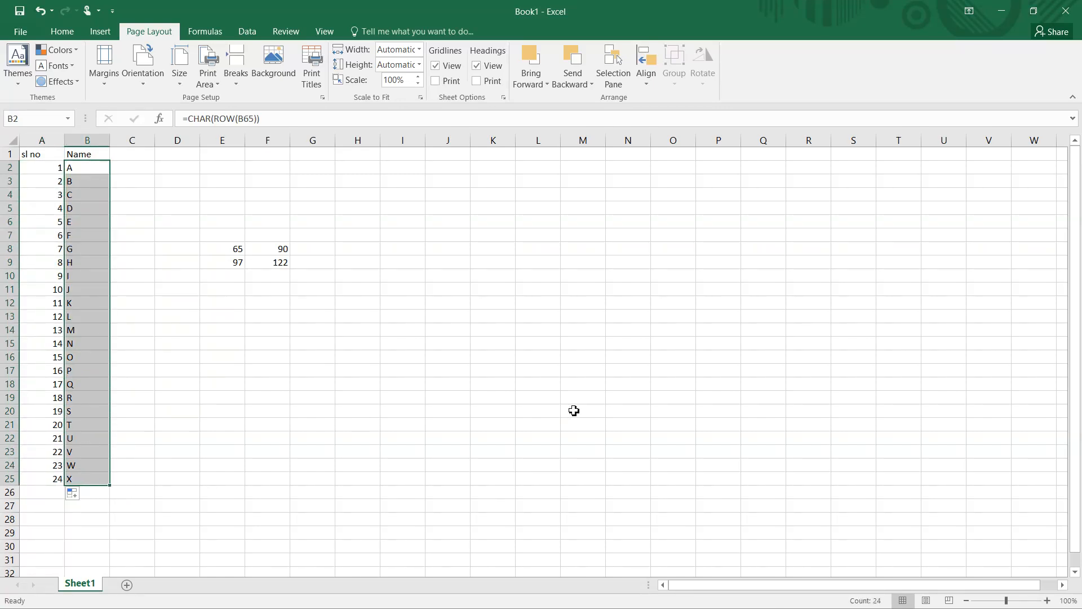
{"action": "key", "text": "ctrl+p"}
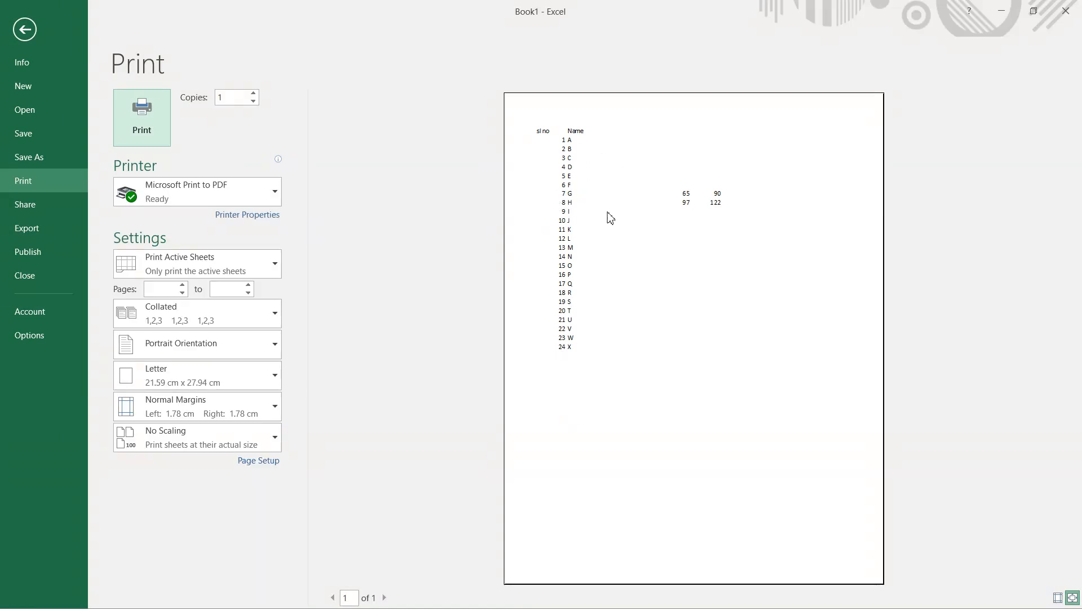
{"action": "left_click", "coordinate": [25, 31]}
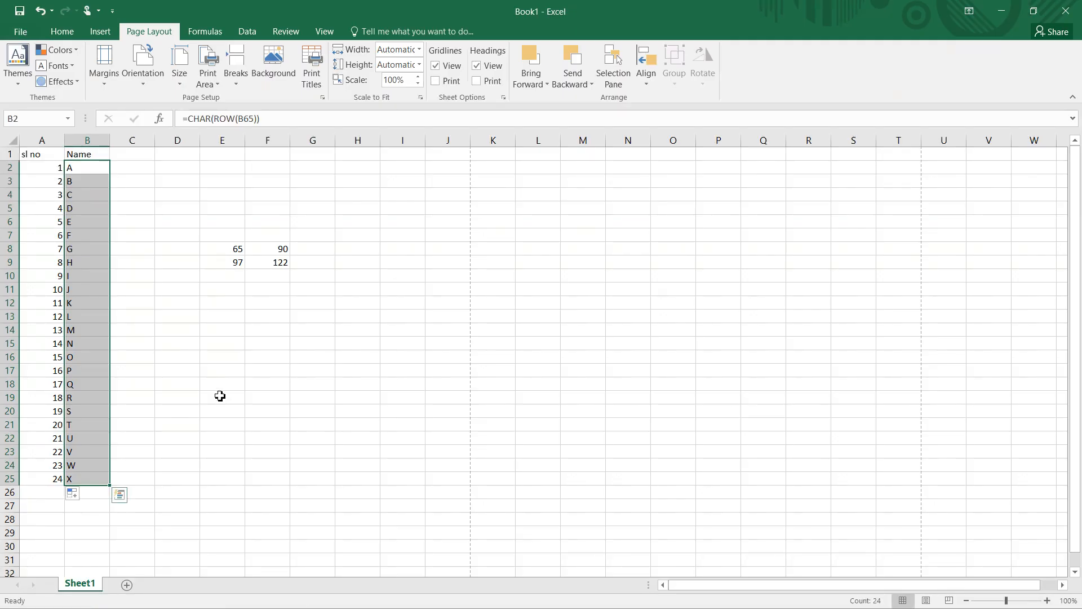
Step: Copy the letter formulas in B2:B25 and paste them down column B starting at B26 and again at B50
{"action": "key", "text": "ctrl+c"}
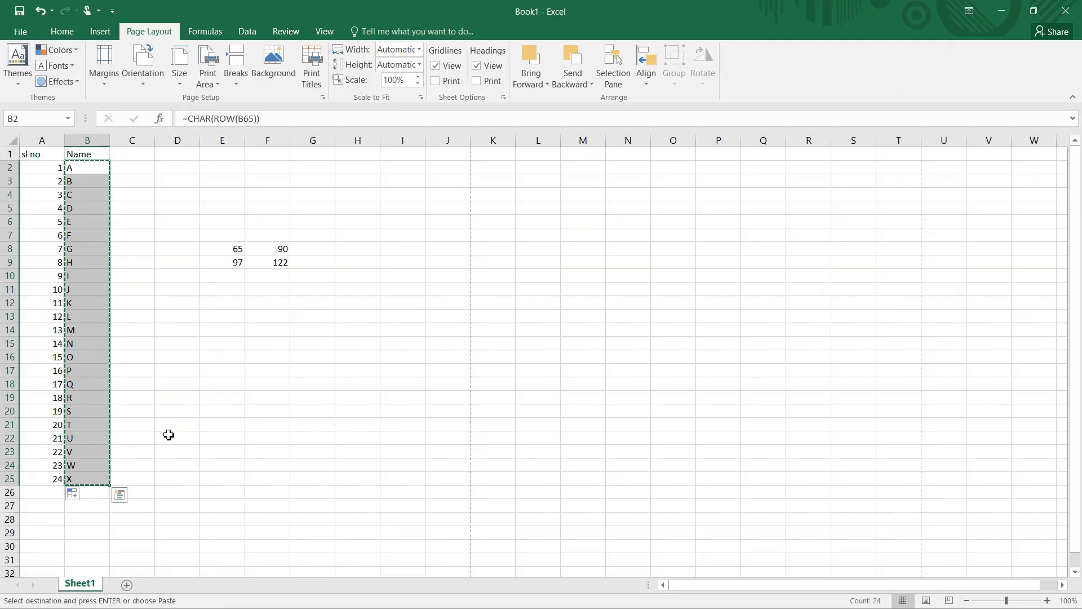
{"action": "left_click", "coordinate": [97, 495]}
{"action": "key", "text": "ctrl+v"}
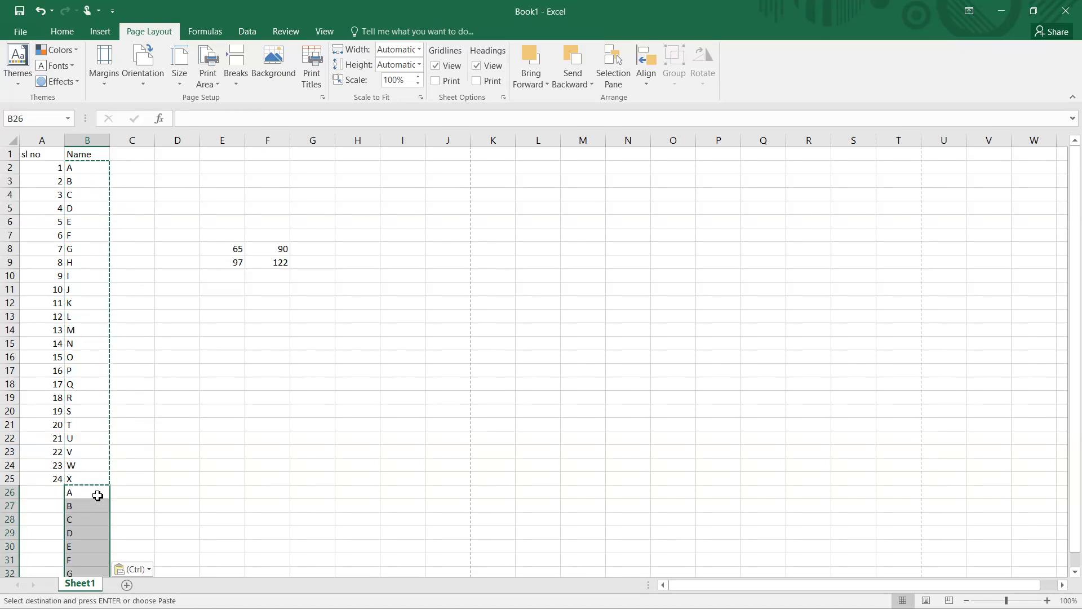
{"action": "scroll", "coordinate": [97, 494], "scroll_direction": "down", "scroll_amount": 8}
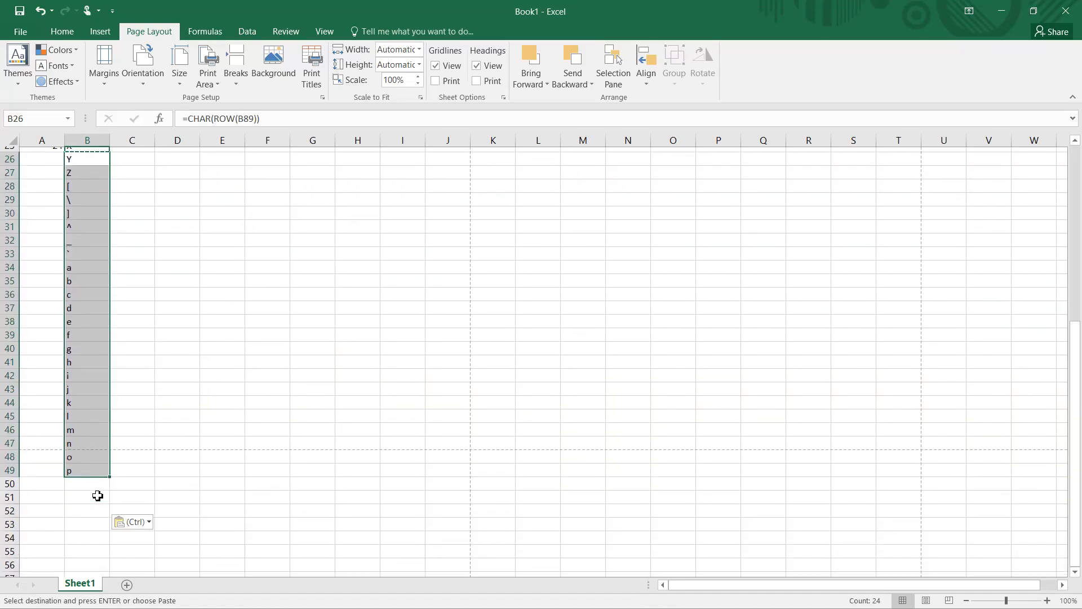
{"action": "scroll", "coordinate": [97, 495], "scroll_direction": "down", "scroll_amount": 1}
{"action": "left_click", "coordinate": [88, 439]}
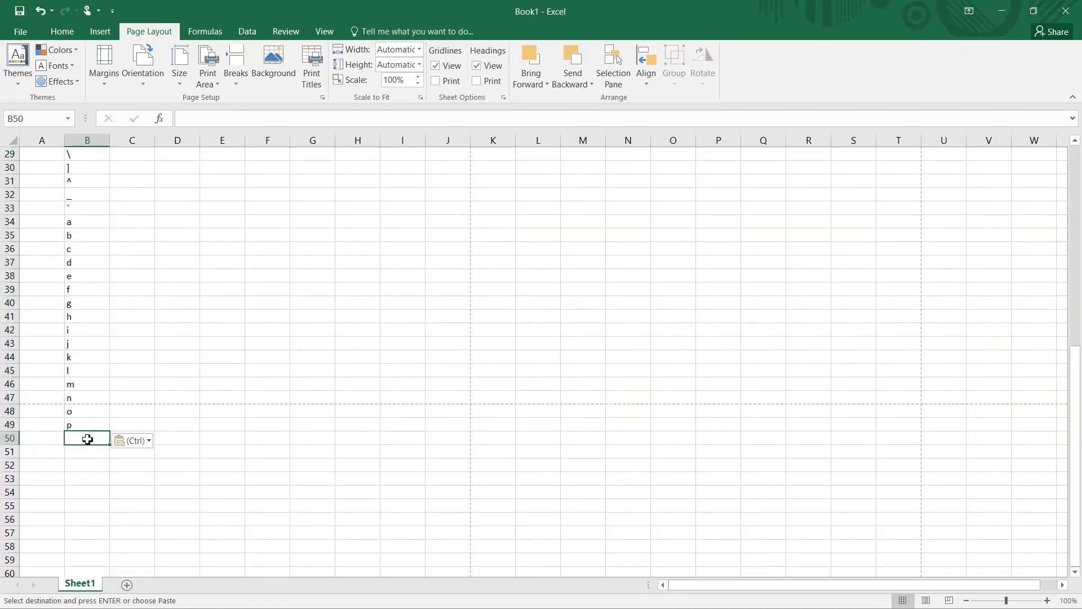
{"action": "key", "text": "ctrl+v"}
{"action": "scroll", "coordinate": [87, 439], "scroll_direction": "down", "scroll_amount": 5}
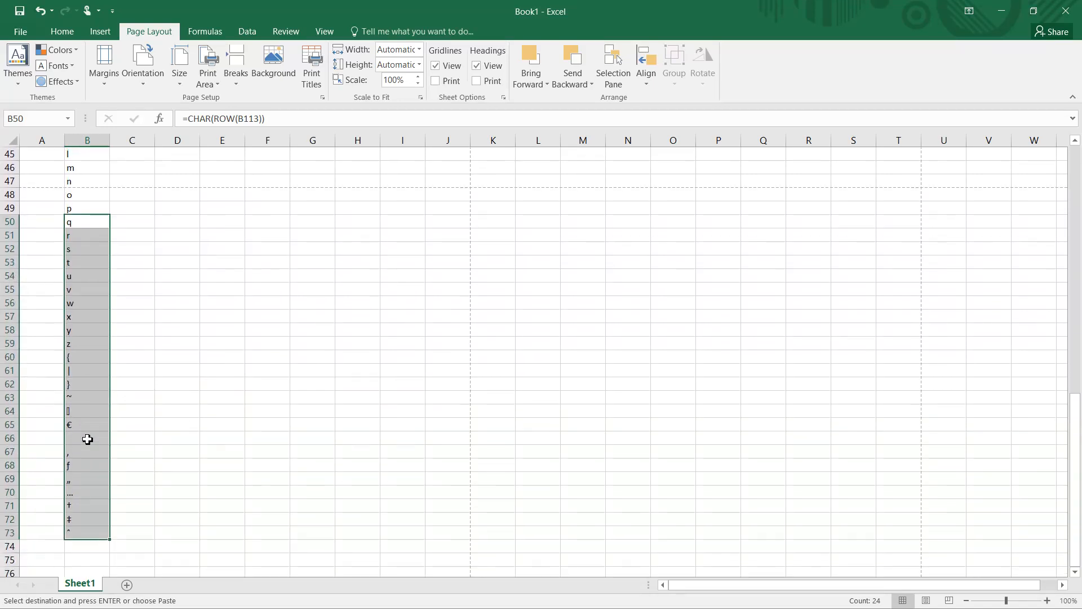
Step: Paste the copied letter formulas further down column B starting at B74 and again at B98
{"action": "scroll", "coordinate": [84, 509], "scroll_direction": "down", "scroll_amount": 3}
{"action": "left_click", "coordinate": [87, 416]}
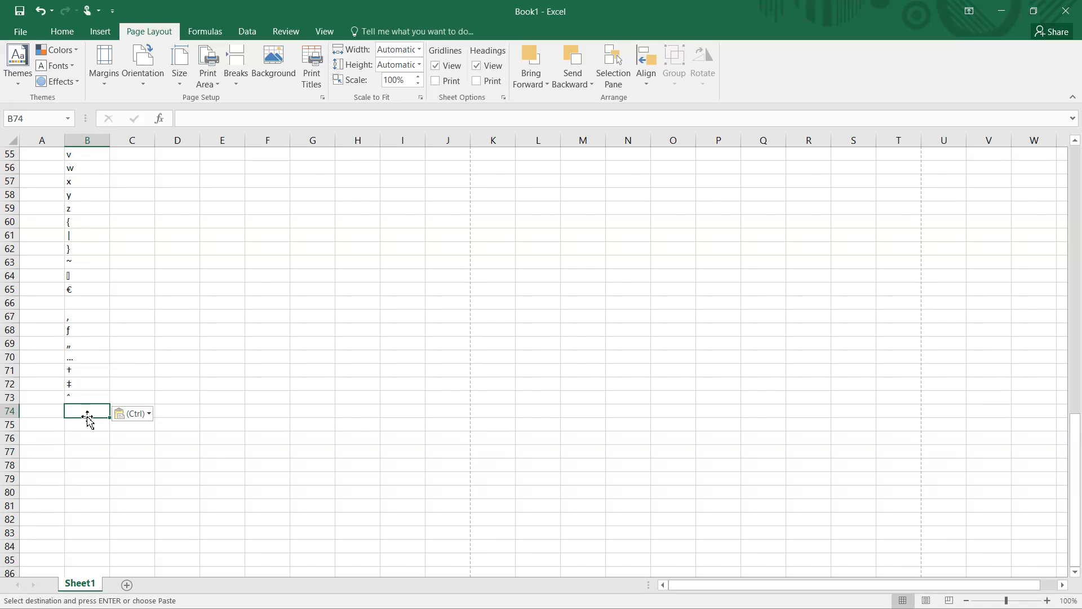
{"action": "scroll", "coordinate": [88, 420], "scroll_direction": "up", "scroll_amount": 18}
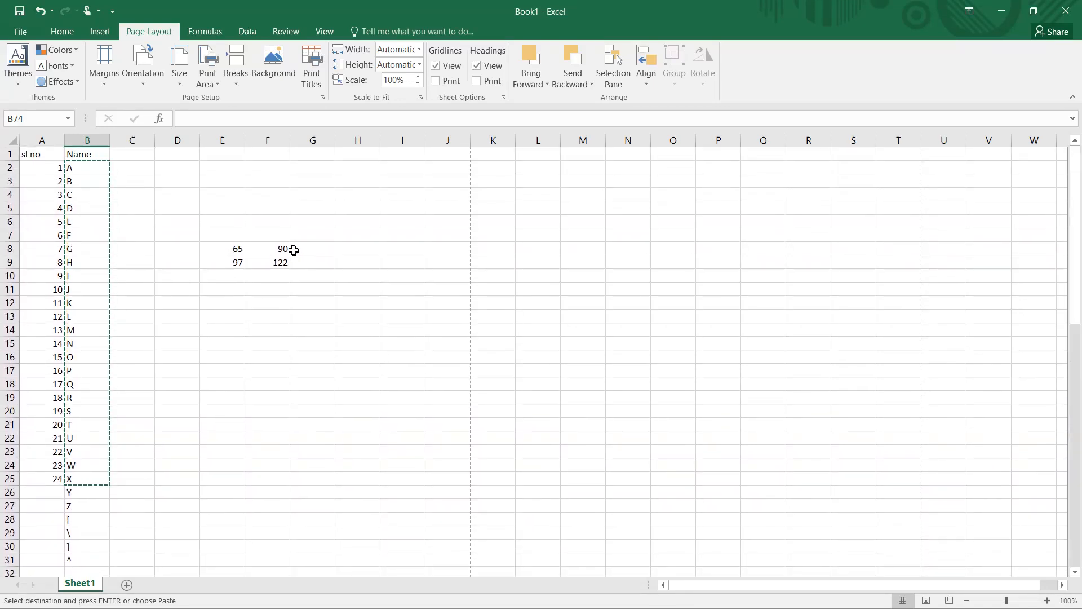
{"action": "scroll", "coordinate": [156, 460], "scroll_direction": "down", "scroll_amount": 16}
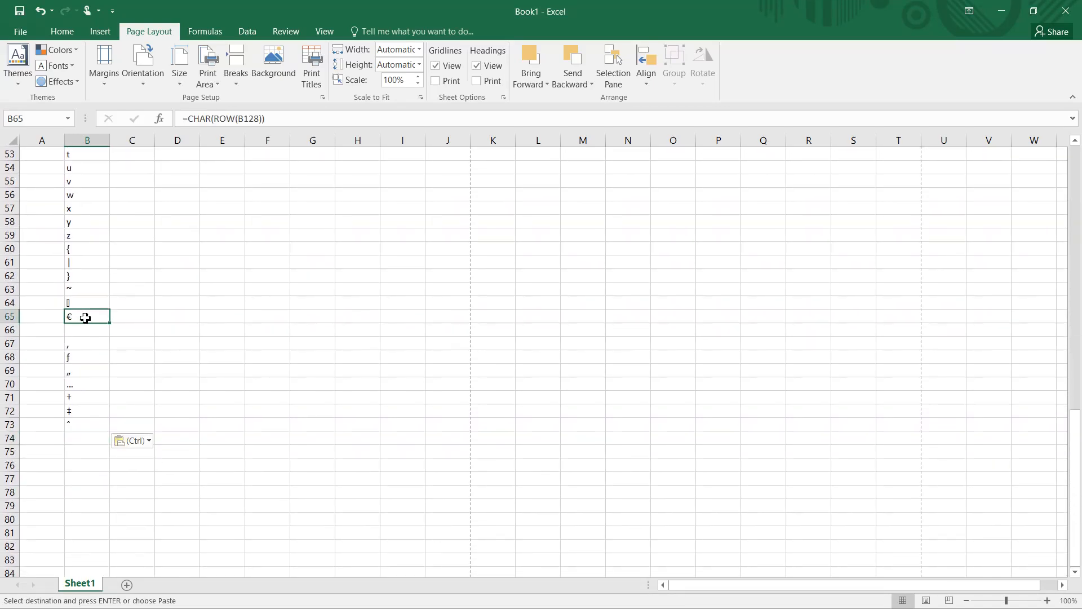
{"action": "left_click", "coordinate": [74, 248]}
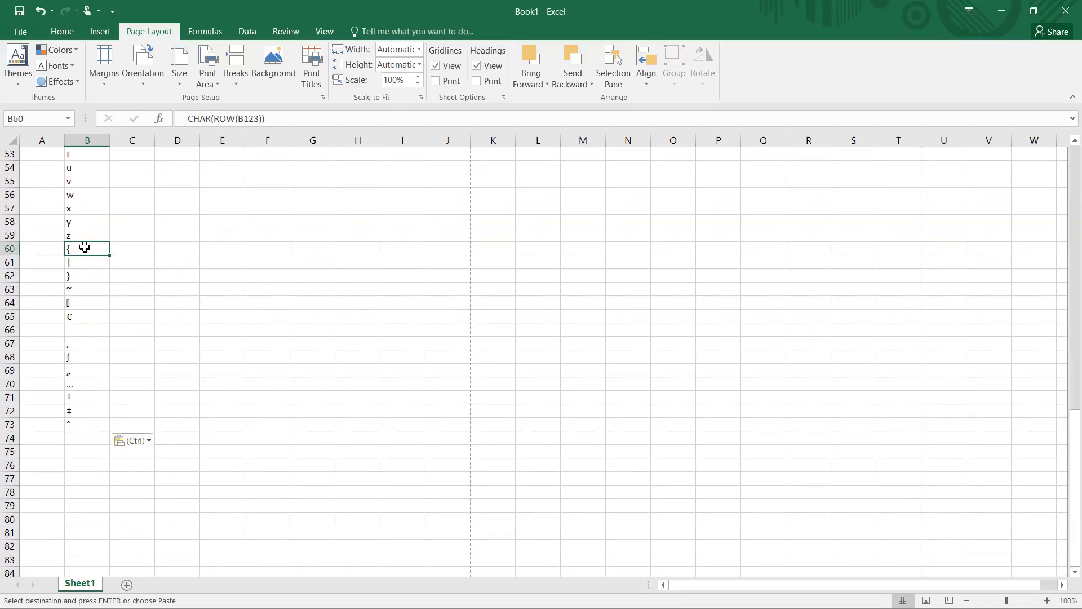
{"action": "left_click", "coordinate": [78, 320]}
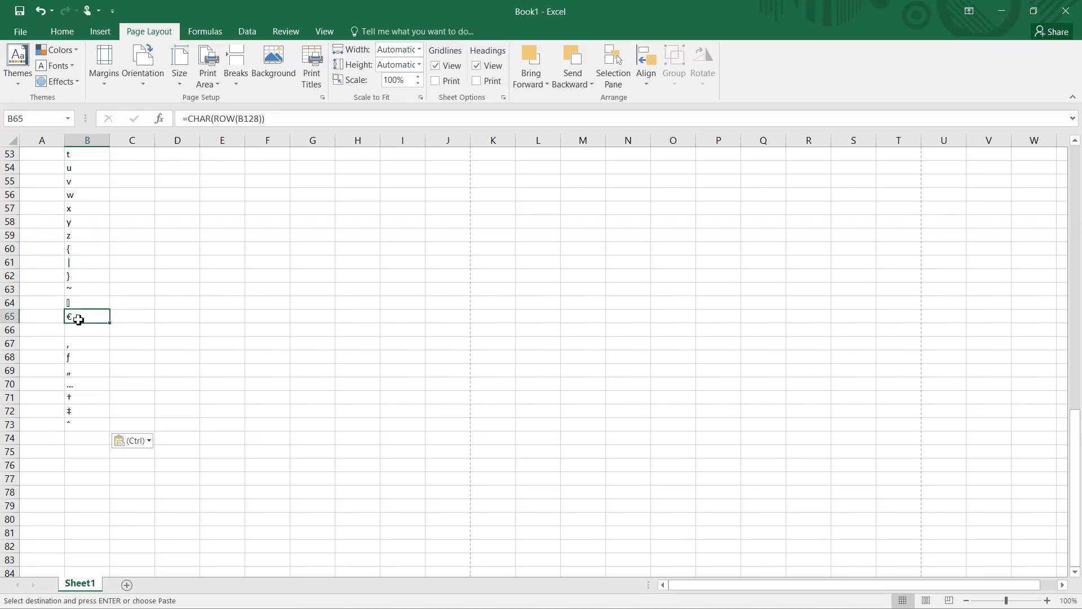
{"action": "left_click", "coordinate": [82, 430]}
{"action": "left_click", "coordinate": [78, 454]}
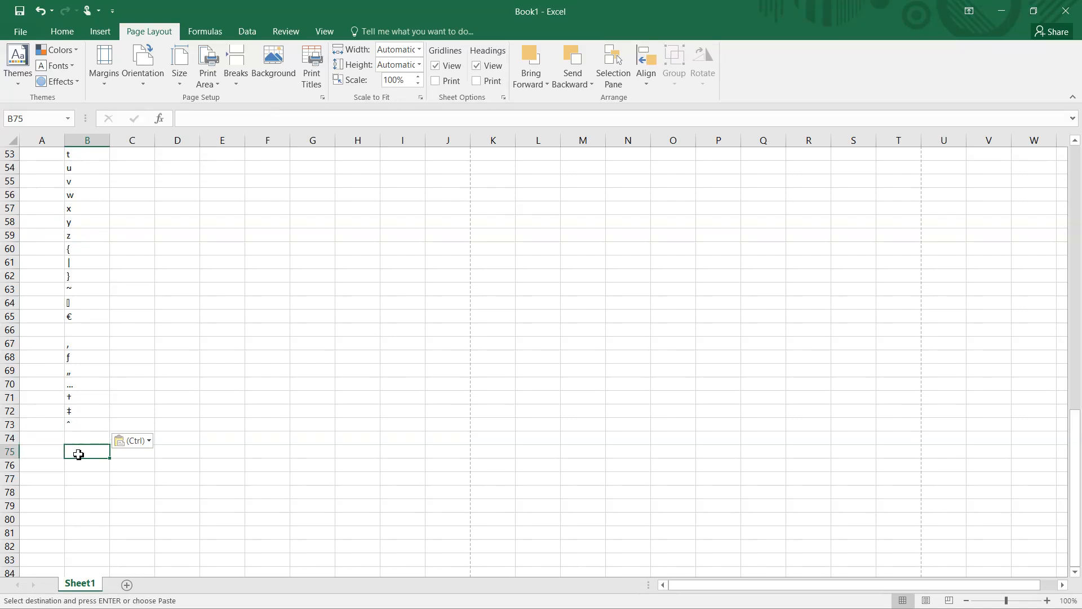
{"action": "left_click", "coordinate": [73, 439]}
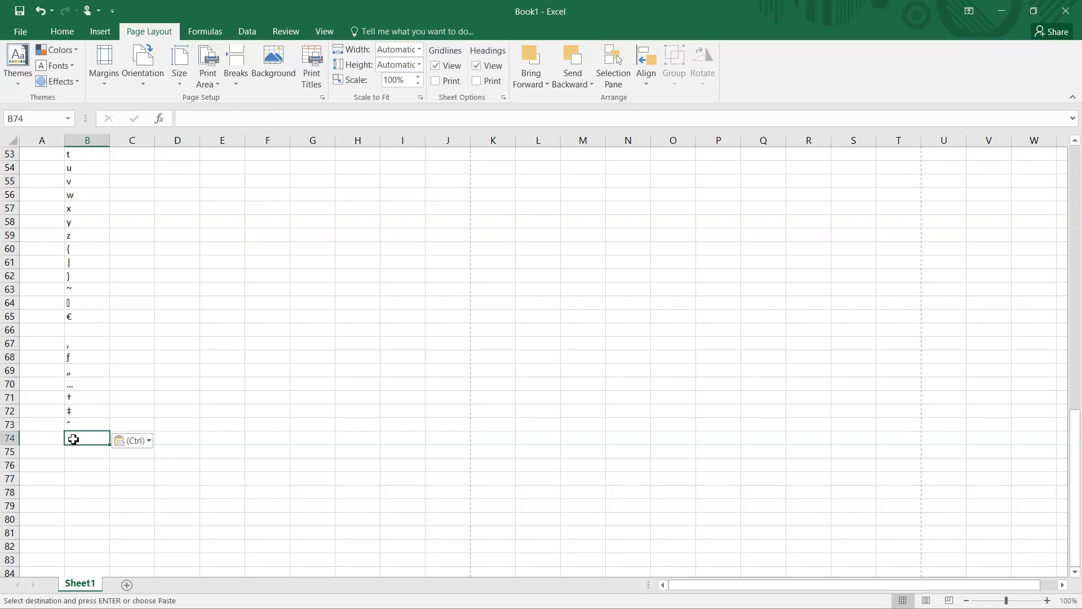
{"action": "key", "text": "ctrl+v"}
{"action": "scroll", "coordinate": [73, 437], "scroll_direction": "down", "scroll_amount": 10}
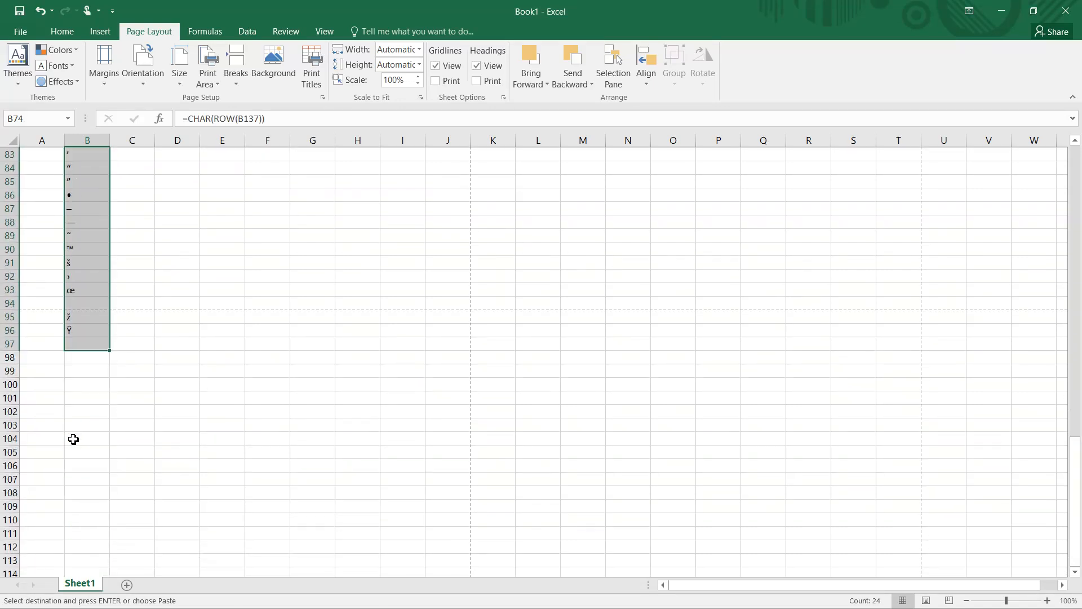
{"action": "left_click", "coordinate": [77, 363]}
{"action": "key", "text": "ctrl+v"}
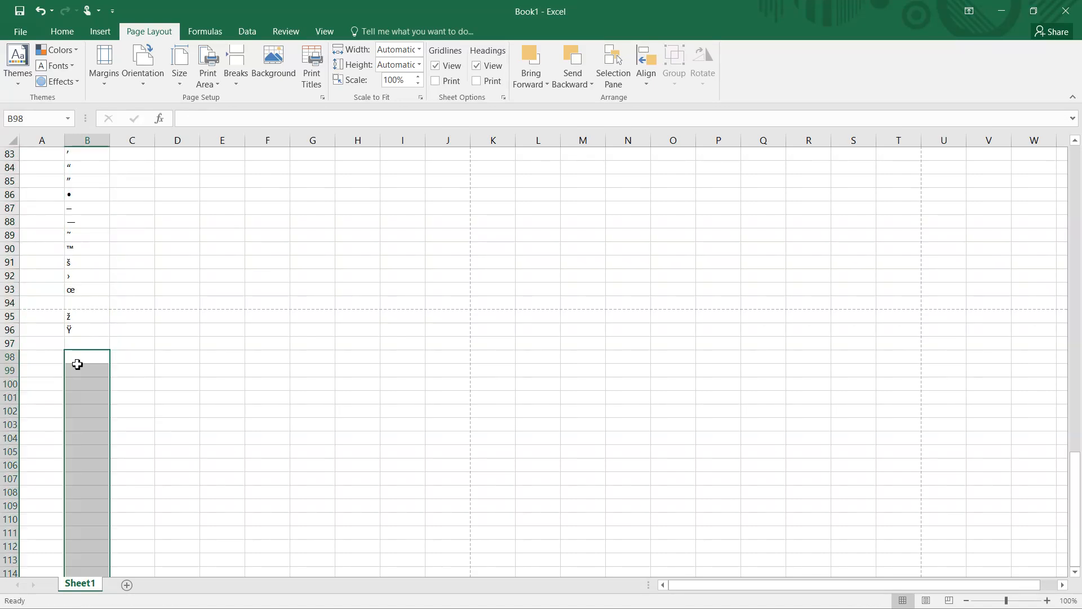
Step: AutoFill the serial number formula from A2 down to A121 so it matches the extended Name column
{"action": "scroll", "coordinate": [78, 366], "scroll_direction": "up", "scroll_amount": 20}
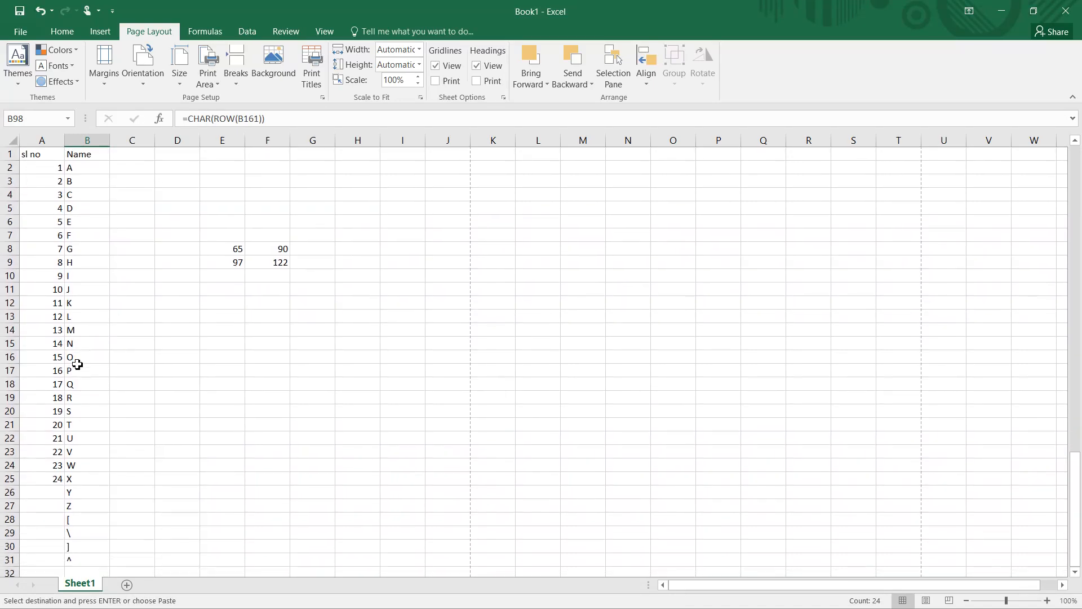
{"action": "left_click", "coordinate": [43, 171]}
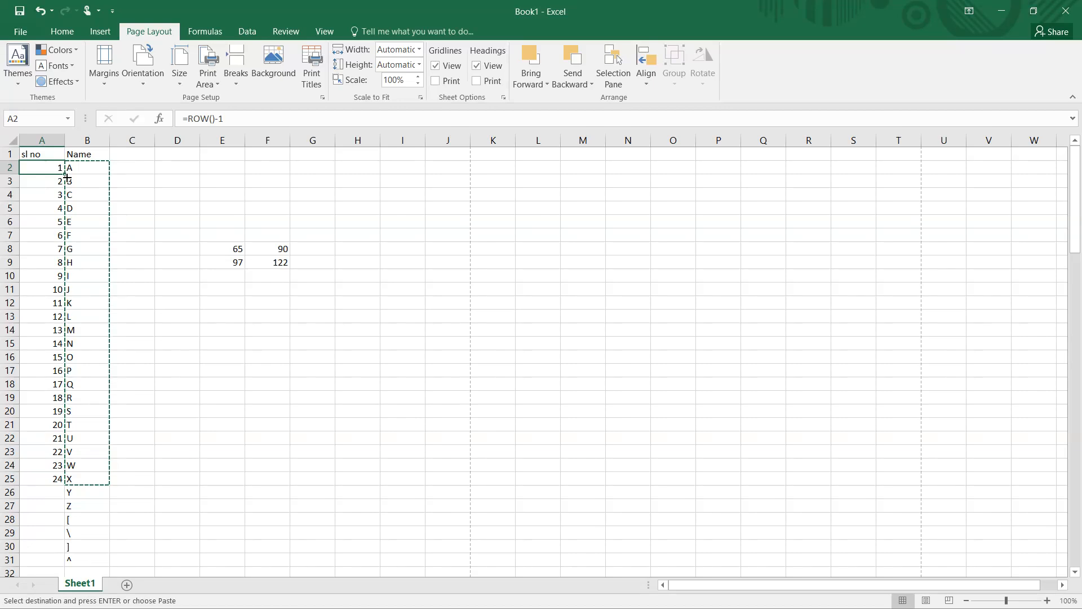
{"action": "left_click_drag", "start_coordinate": [66, 176], "coordinate": [65, 479]}
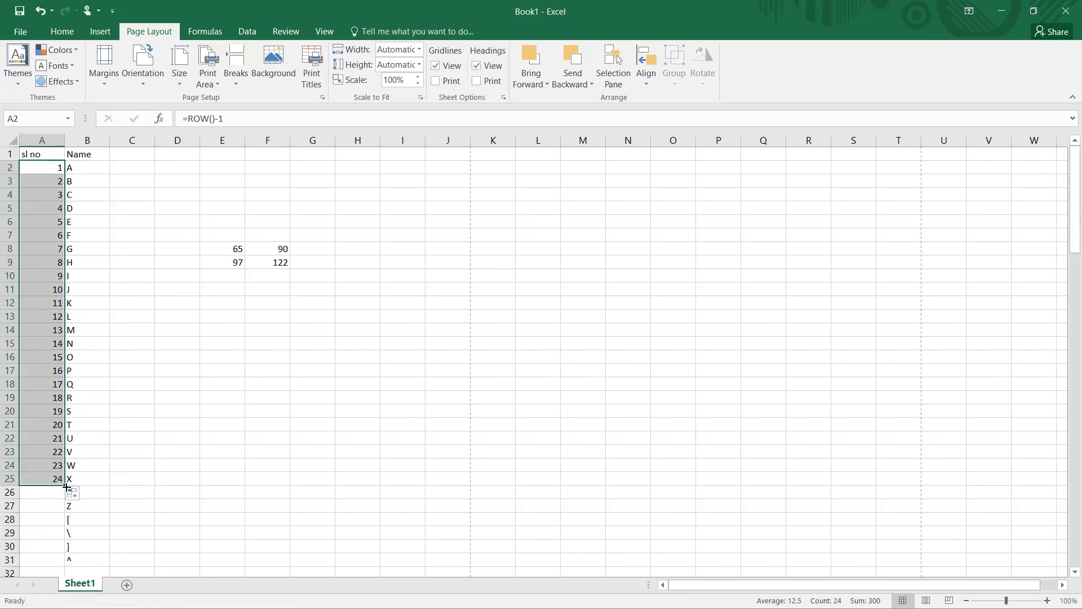
{"action": "double_click", "coordinate": [66, 485]}
{"action": "scroll", "coordinate": [187, 427], "scroll_direction": "down", "scroll_amount": 18}
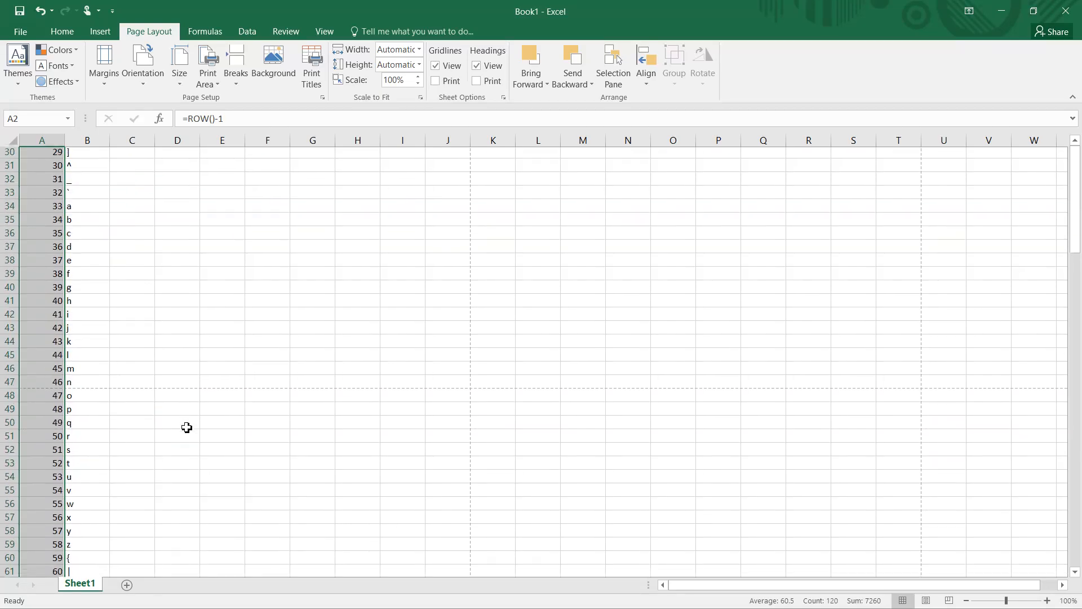
{"action": "scroll", "coordinate": [187, 427], "scroll_direction": "down", "scroll_amount": 16}
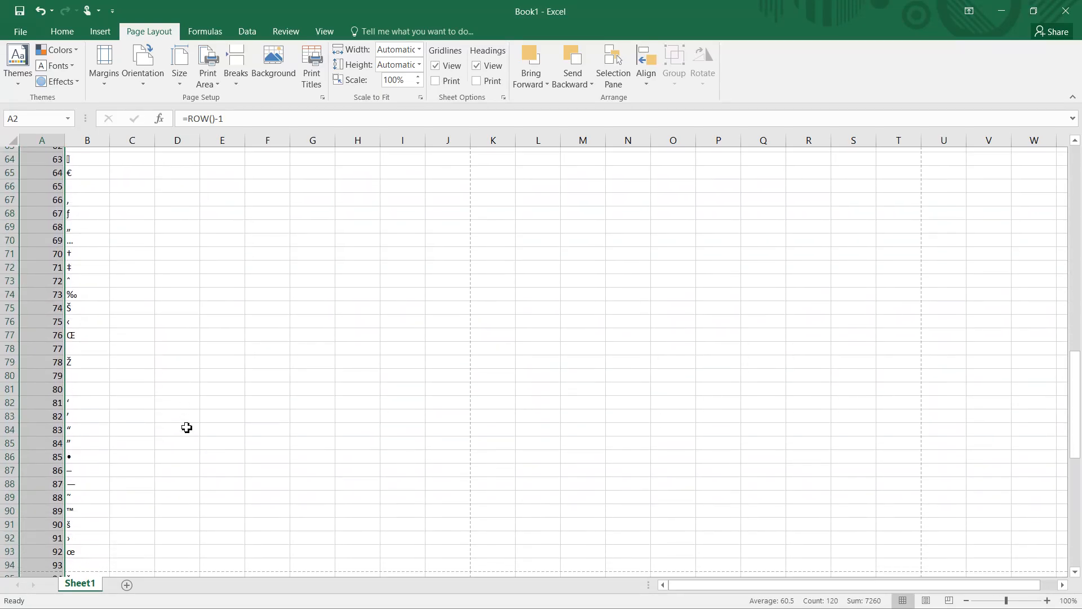
{"action": "scroll", "coordinate": [187, 428], "scroll_direction": "down", "scroll_amount": 1}
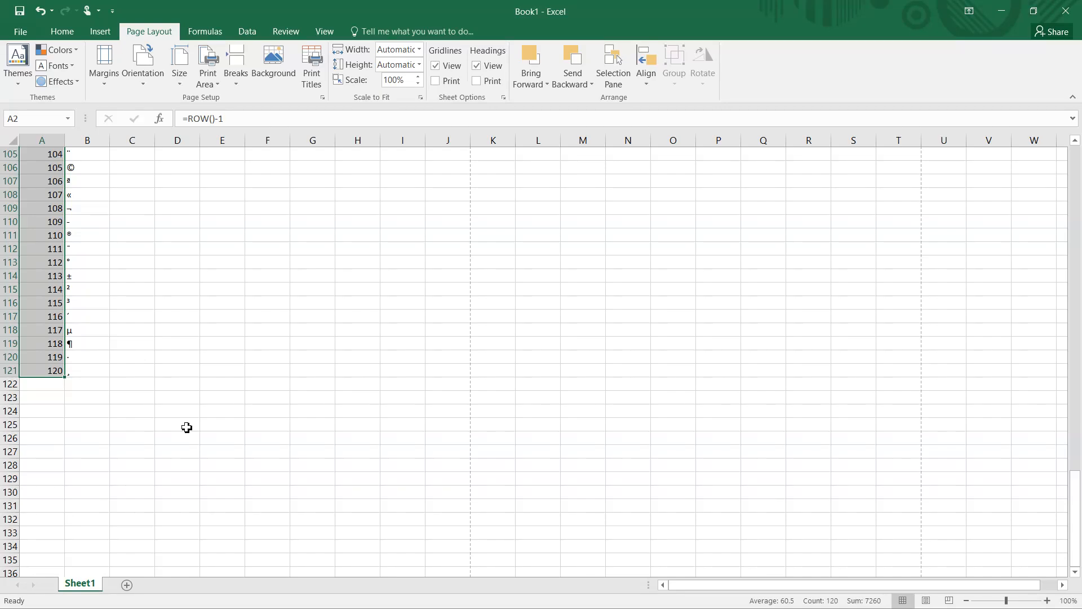
Step: Page through the print preview to page 3 to check for page numbers, and return to the worksheet
{"action": "key", "text": "ctrl+p"}
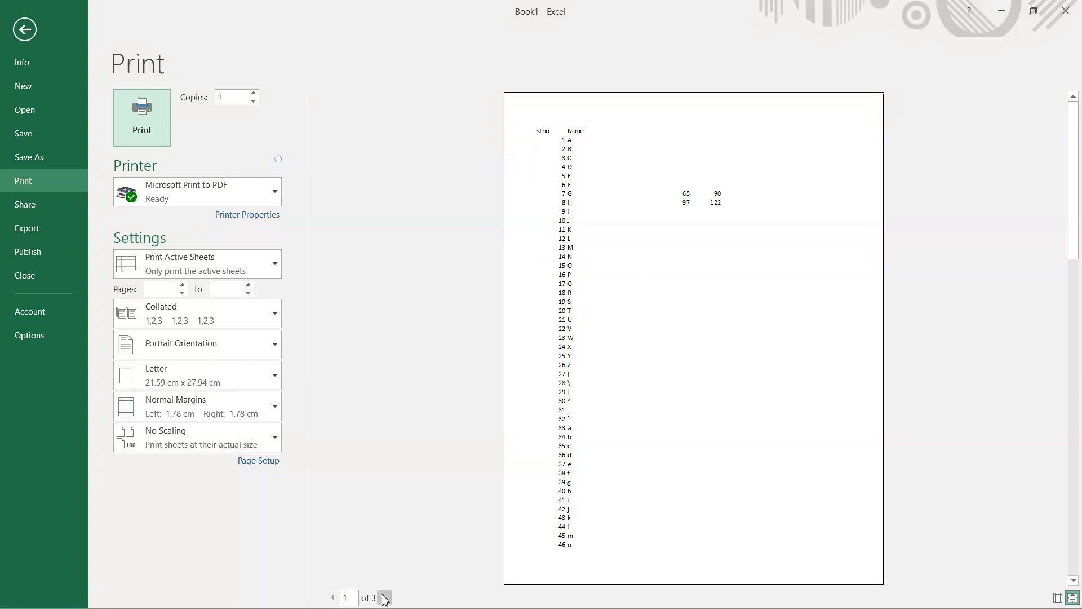
{"action": "left_click", "coordinate": [345, 599]}
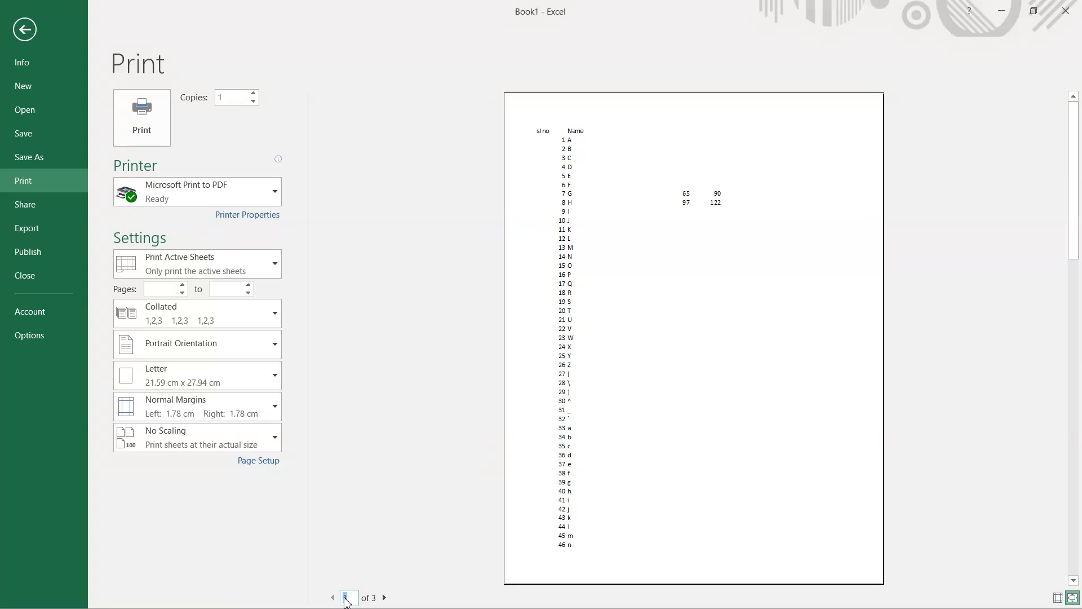
{"action": "left_click", "coordinate": [386, 598]}
{"action": "left_click", "coordinate": [386, 598]}
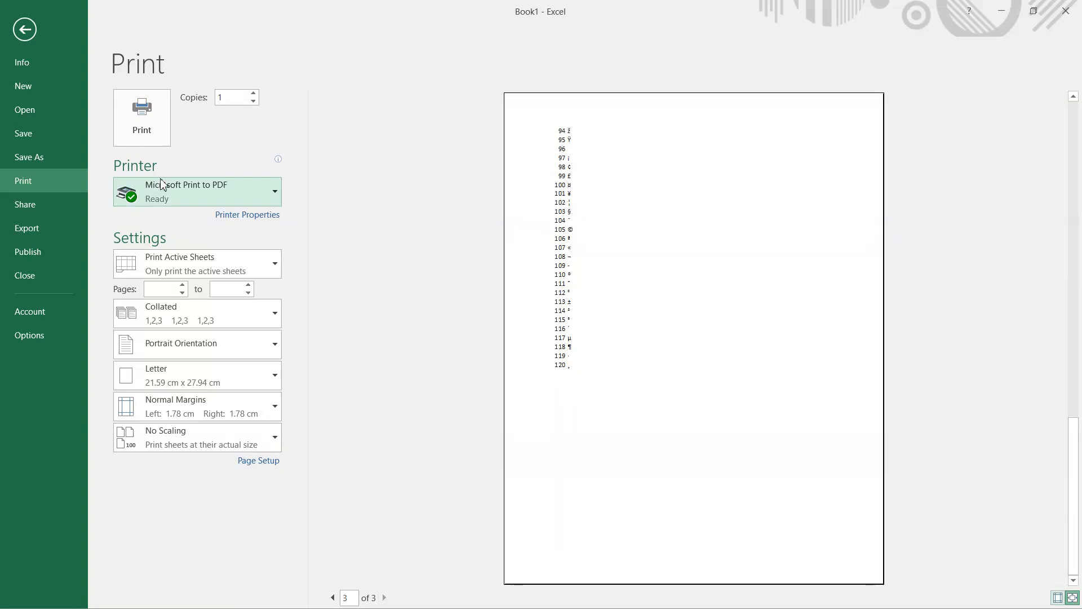
{"action": "left_click", "coordinate": [27, 42]}
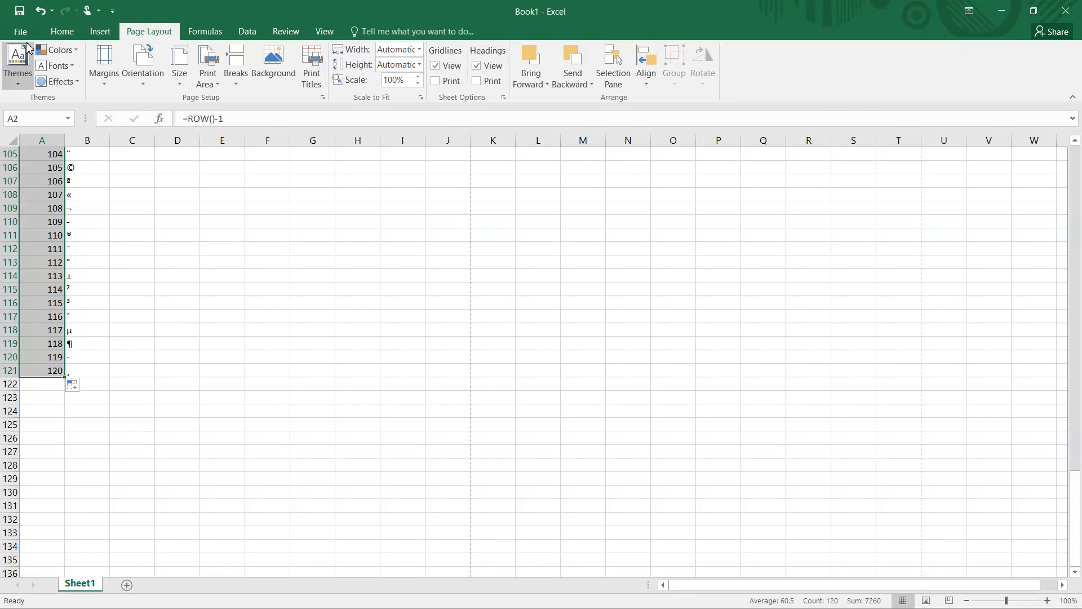
{"action": "scroll", "coordinate": [240, 231], "scroll_direction": "up", "scroll_amount": 20}
{"action": "scroll", "coordinate": [241, 232], "scroll_direction": "up", "scroll_amount": 9}
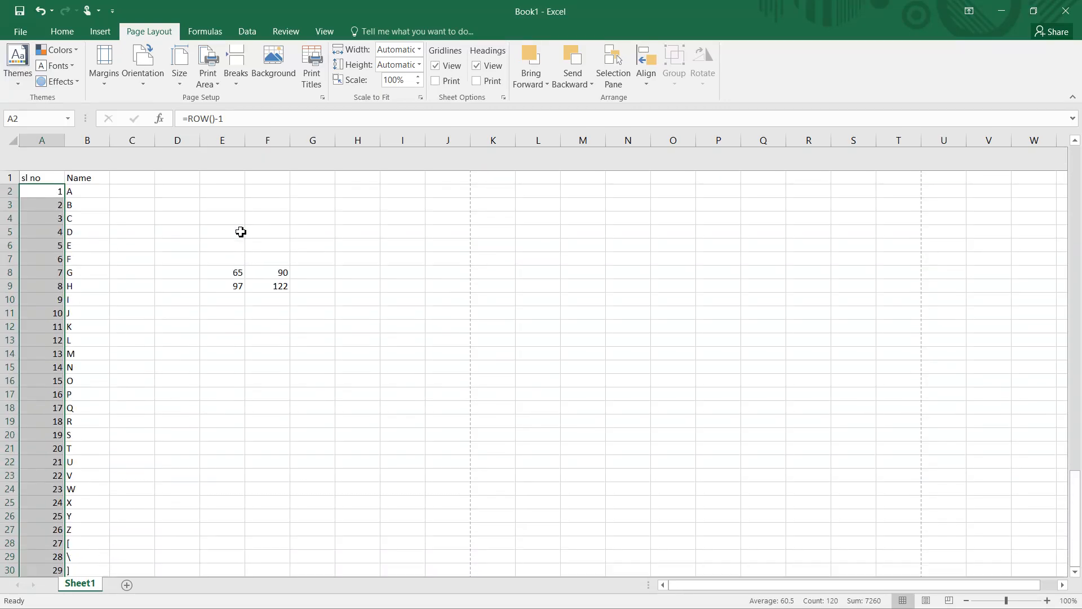
{"action": "left_click", "coordinate": [42, 167]}
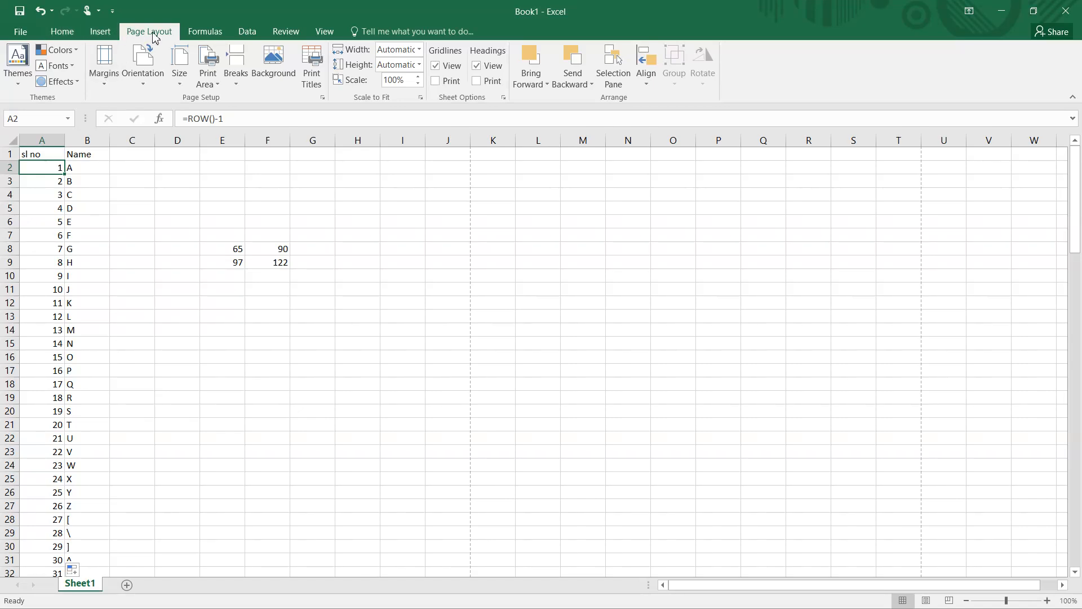
{"action": "left_click", "coordinate": [323, 100]}
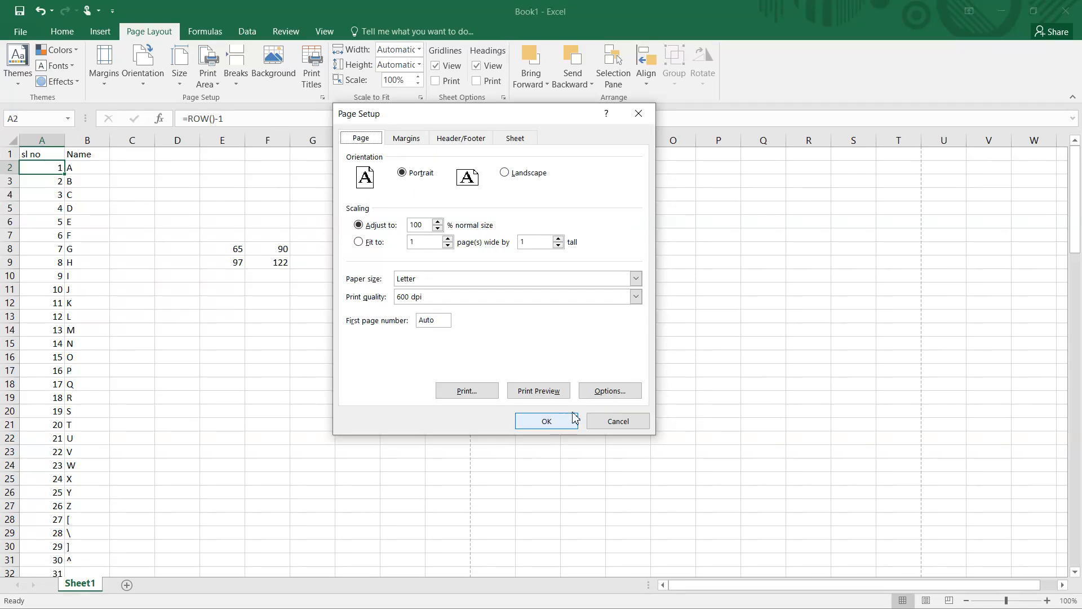
{"action": "left_click", "coordinate": [611, 421]}
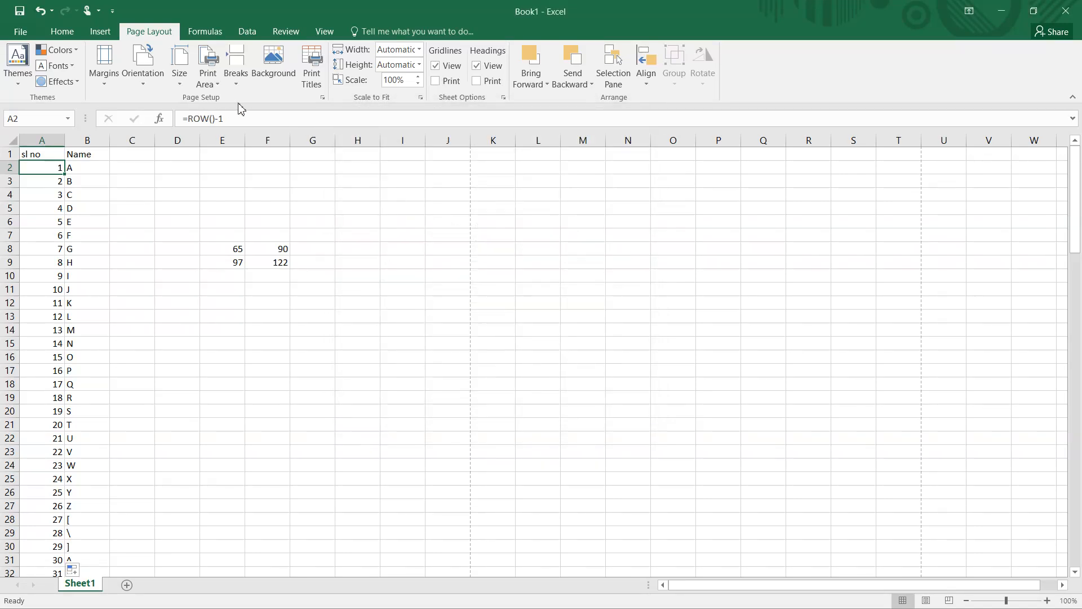
Step: Create a custom footer with the page number in its center section and apply it to the sheet
{"action": "left_click", "coordinate": [323, 98]}
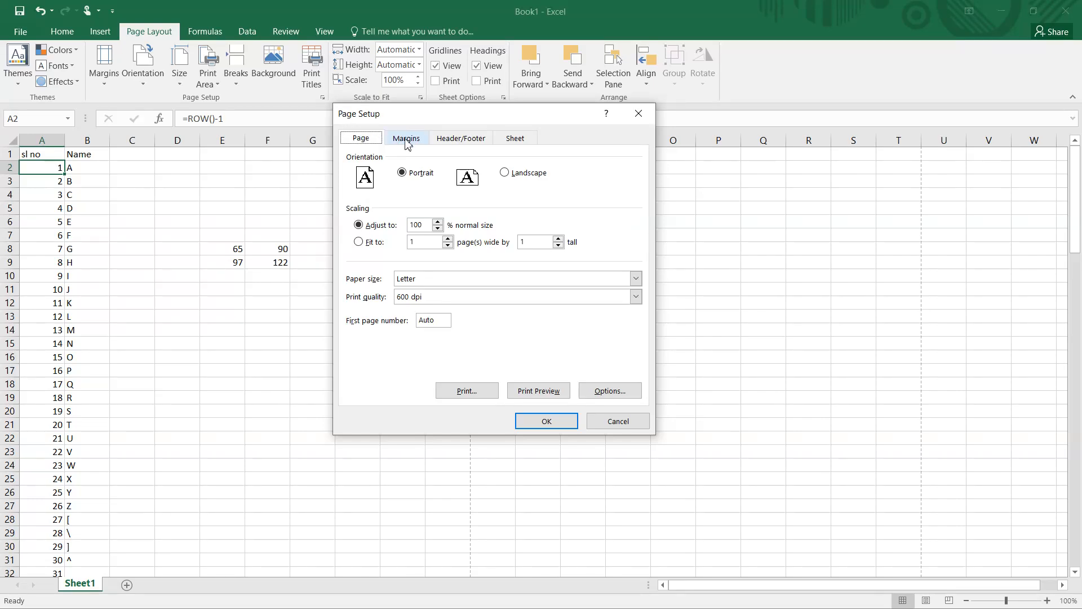
{"action": "left_click", "coordinate": [454, 144]}
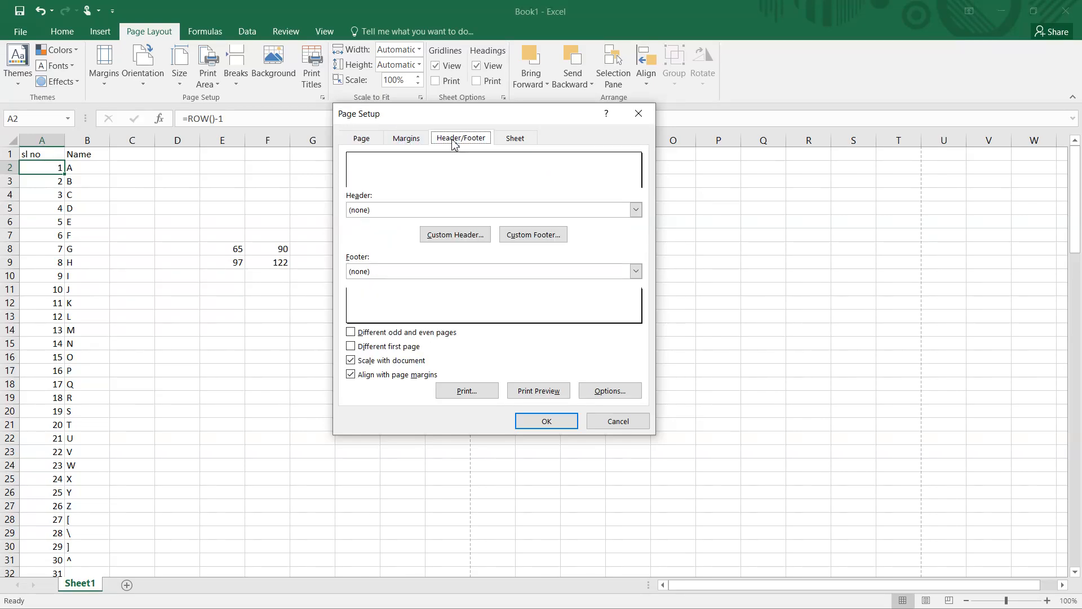
{"action": "left_click", "coordinate": [523, 239]}
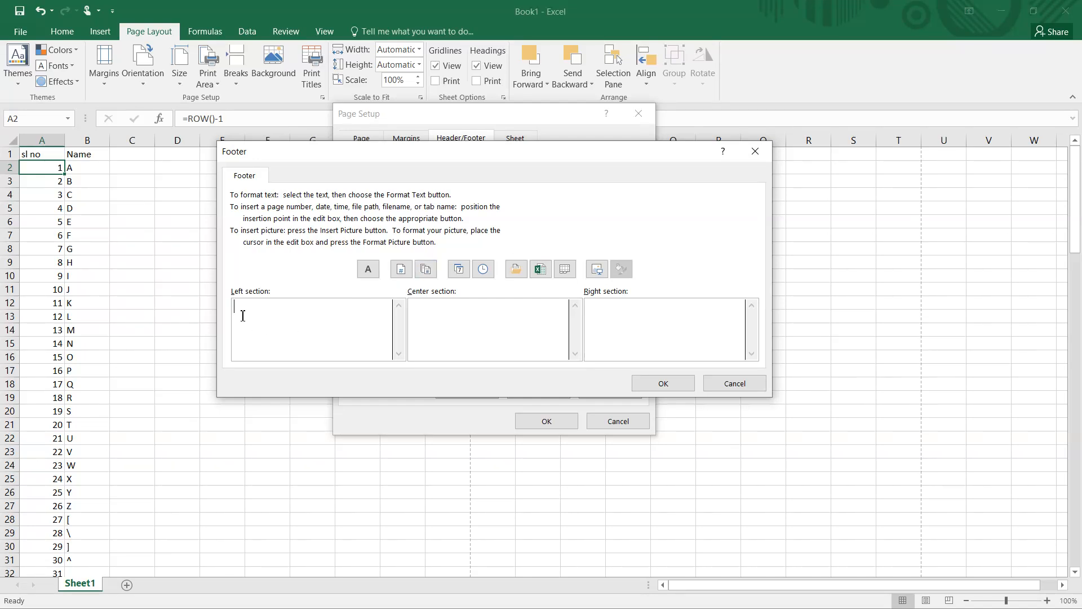
{"action": "left_click", "coordinate": [454, 322]}
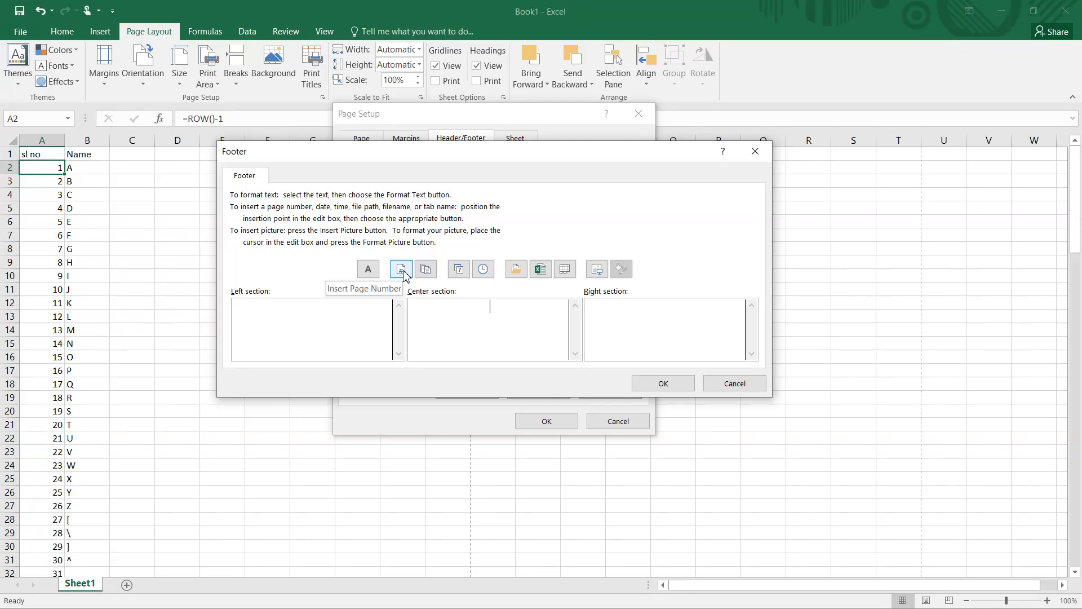
{"action": "left_click", "coordinate": [401, 269]}
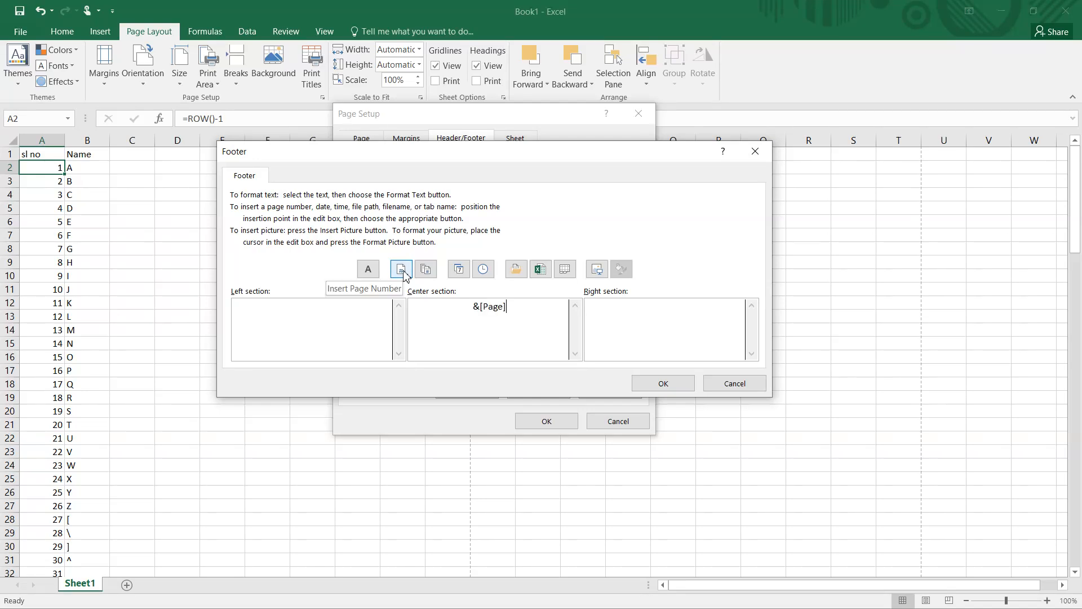
{"action": "left_click", "coordinate": [664, 383]}
{"action": "left_click", "coordinate": [546, 421]}
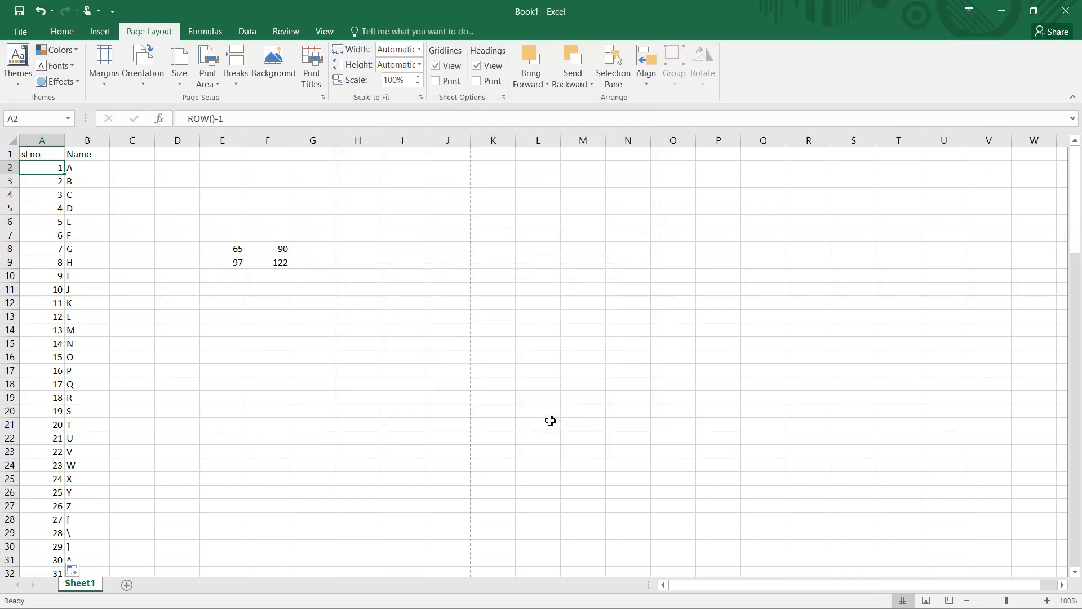
Step: Page through all three pages of the print preview to check the footer page numbers, and return to the worksheet
{"action": "key", "text": "ctrl+p"}
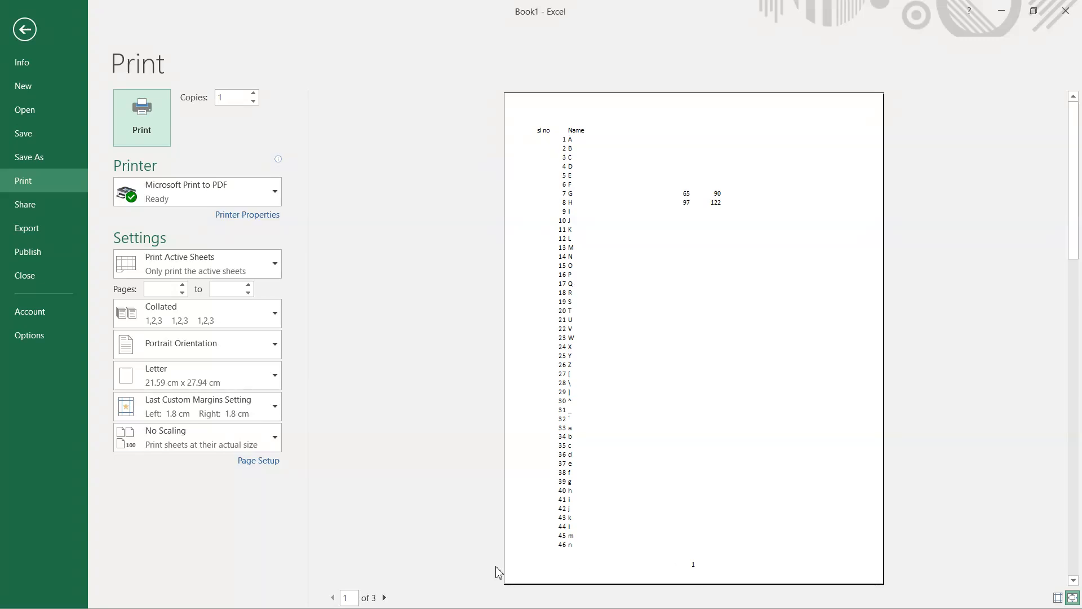
{"action": "left_click", "coordinate": [385, 597]}
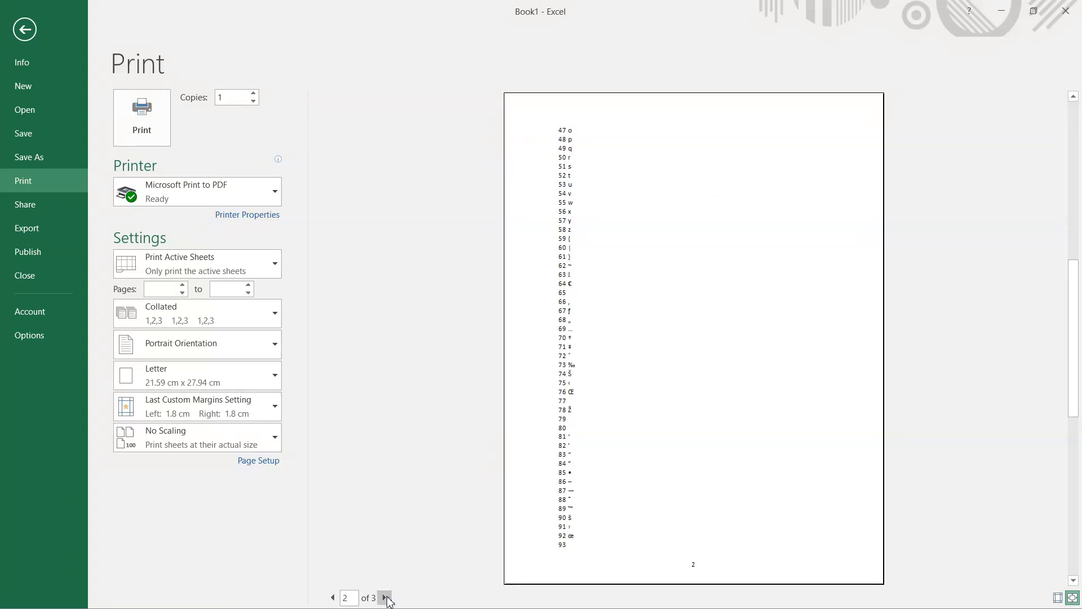
{"action": "left_click", "coordinate": [385, 597]}
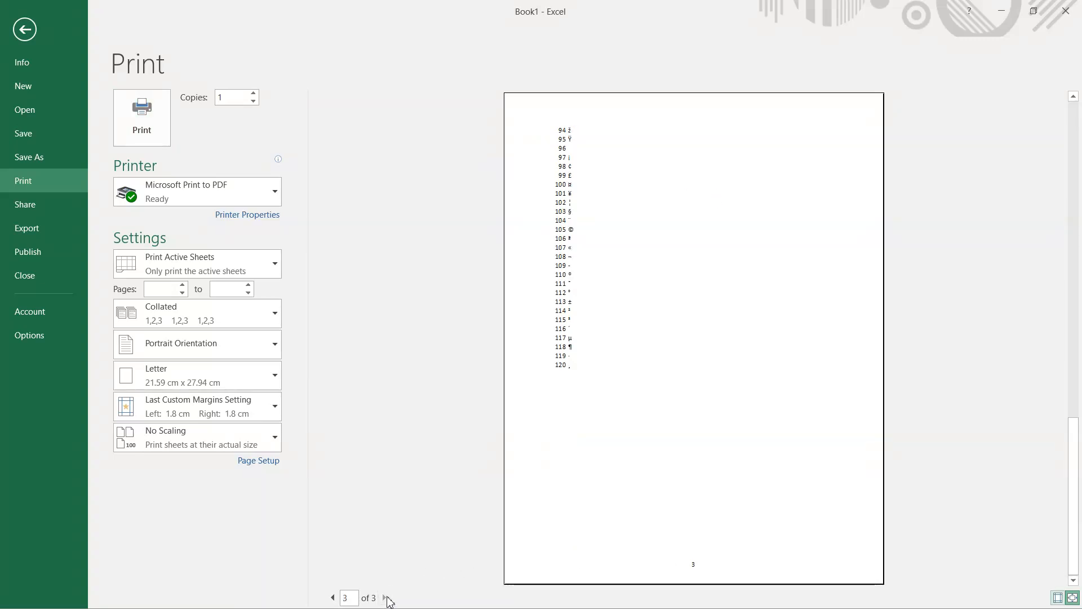
{"action": "left_click", "coordinate": [333, 597]}
{"action": "left_click", "coordinate": [332, 597]}
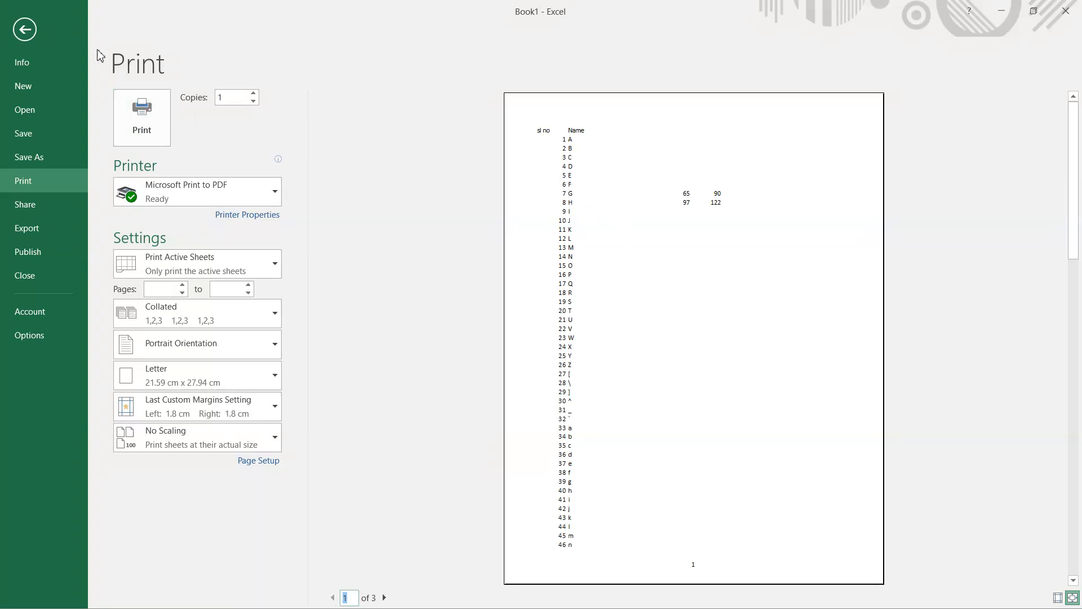
{"action": "left_click", "coordinate": [27, 32]}
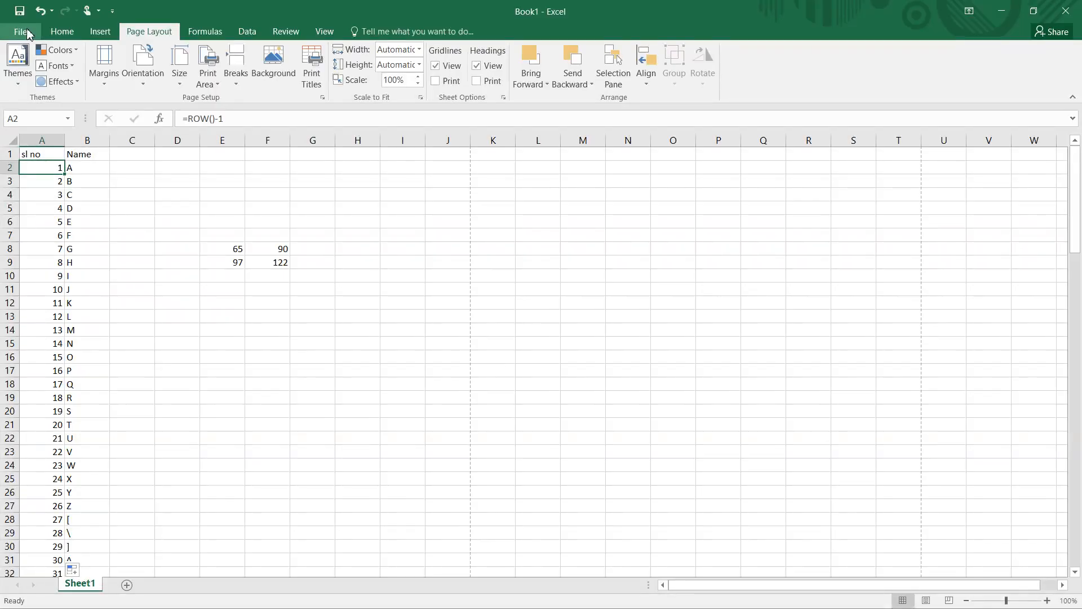
{"action": "left_click", "coordinate": [325, 34]}
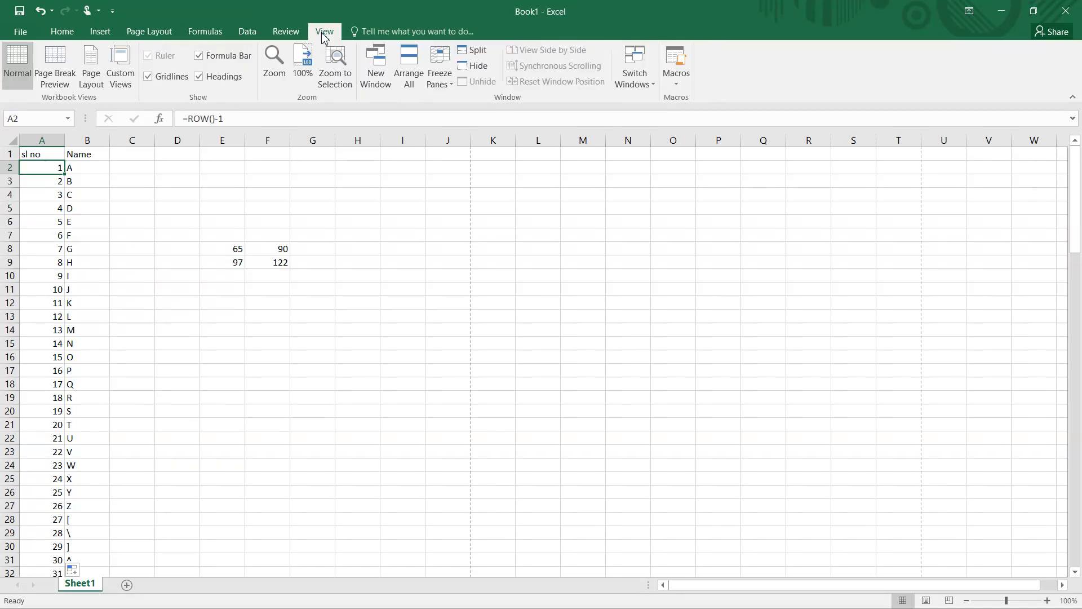
{"action": "left_click", "coordinate": [291, 35]}
{"action": "left_click", "coordinate": [247, 32]}
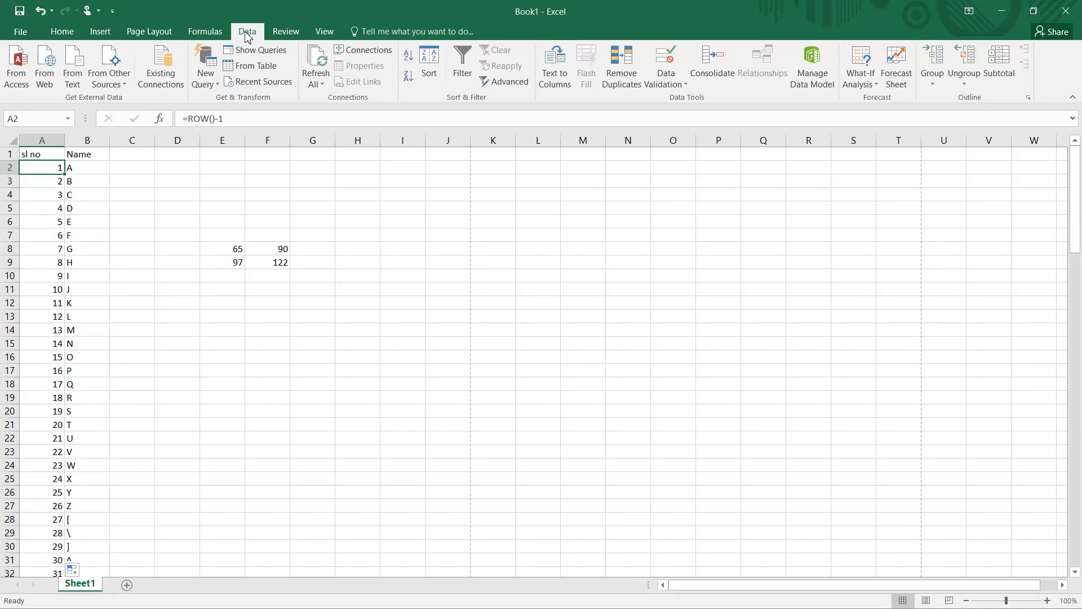
{"action": "left_click", "coordinate": [213, 37]}
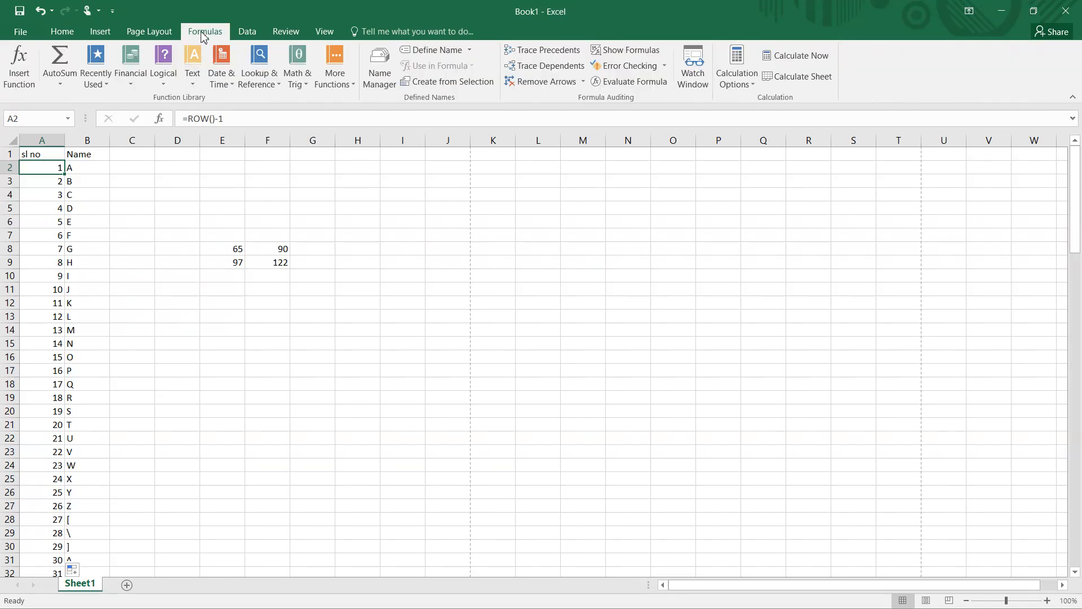
{"action": "left_click", "coordinate": [253, 37]}
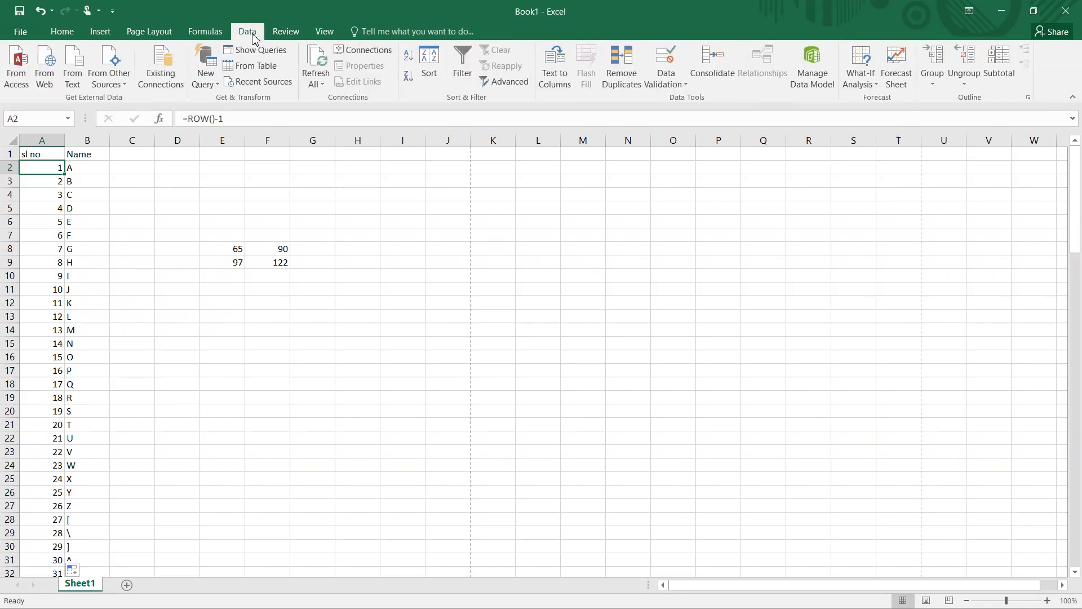
{"action": "left_click", "coordinate": [299, 37]}
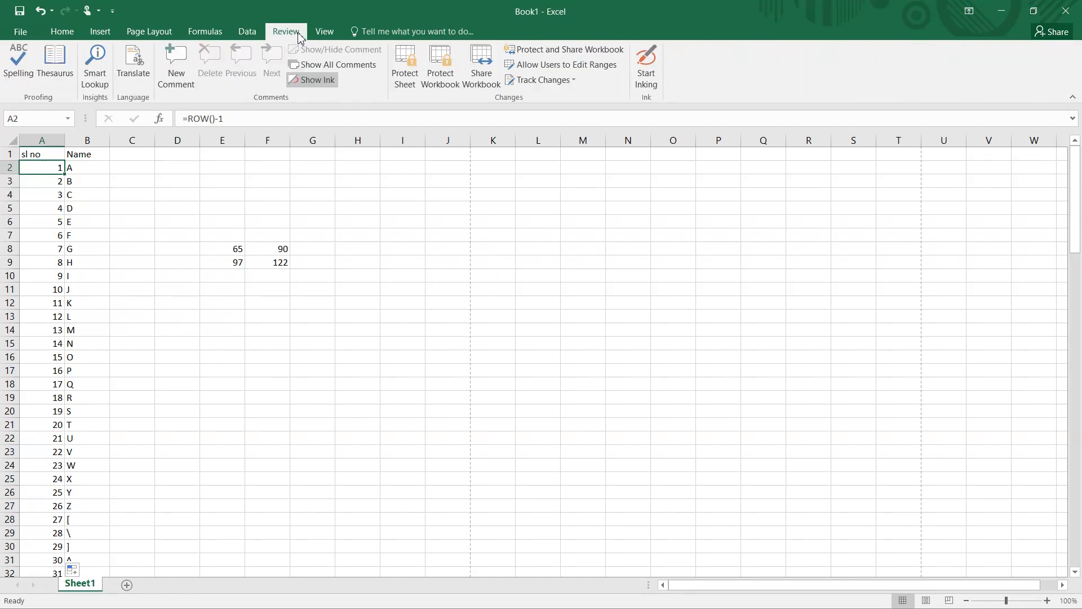
{"action": "left_click", "coordinate": [332, 38]}
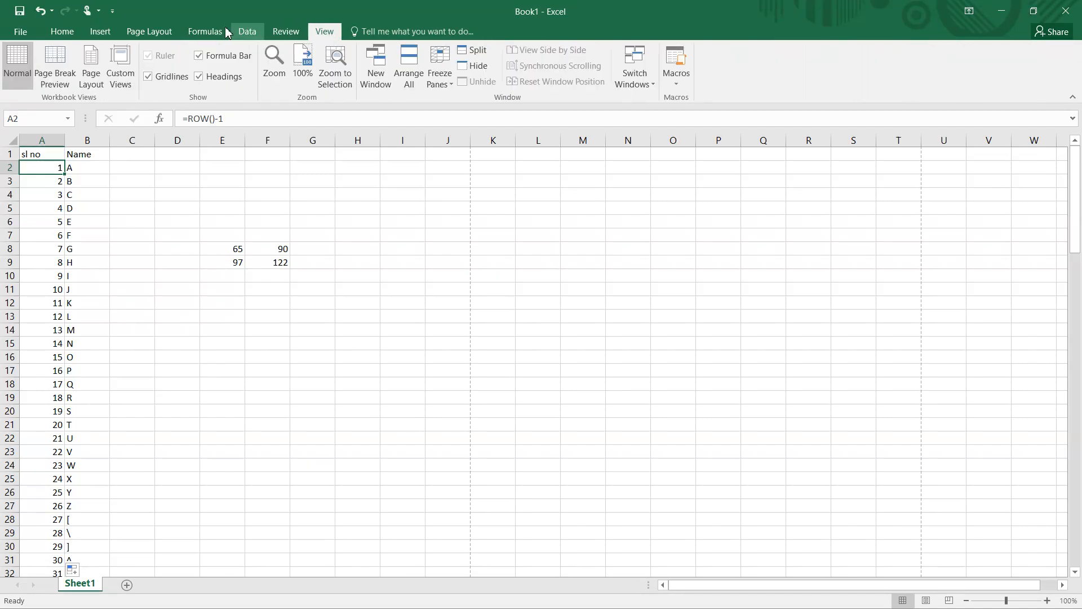
Step: Turn on printing of gridlines for the sheet, check the print preview, and return to the worksheet
{"action": "left_click", "coordinate": [163, 32]}
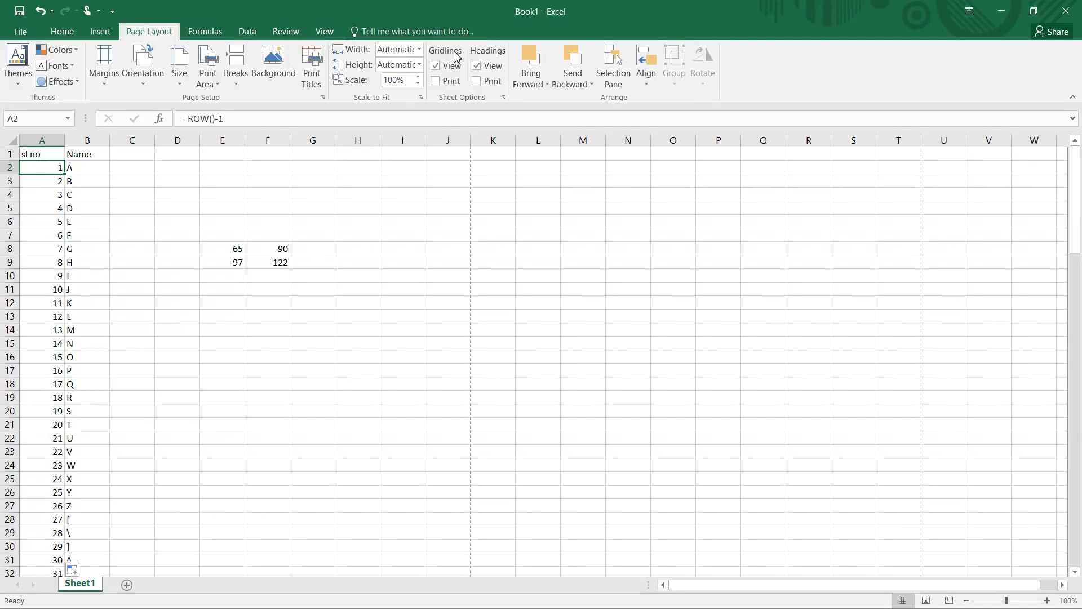
{"action": "left_click", "coordinate": [437, 82]}
{"action": "key", "text": "ctrl+p"}
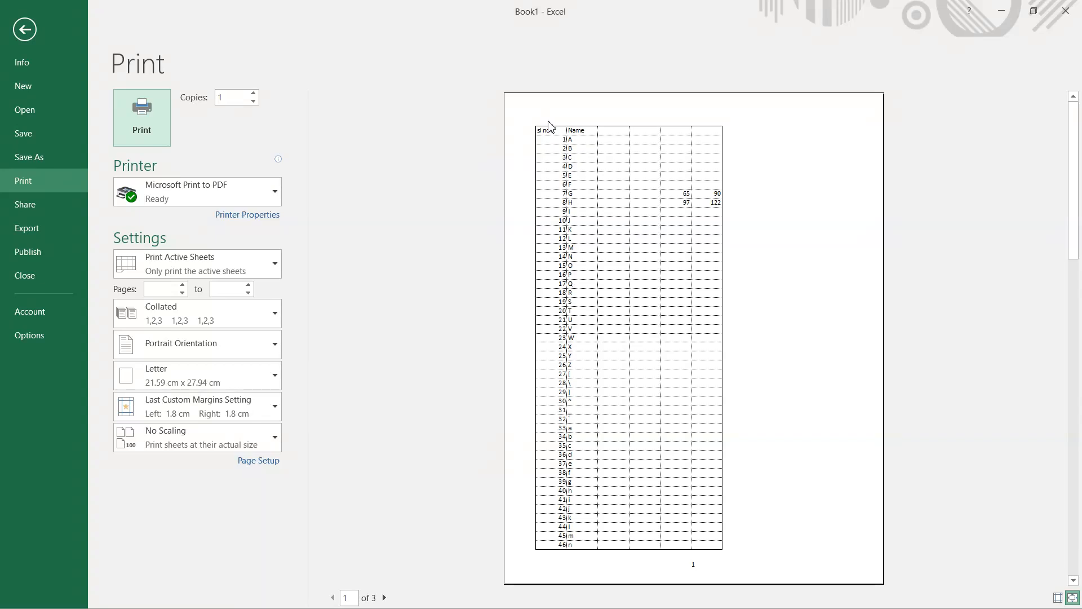
{"action": "left_click", "coordinate": [25, 29]}
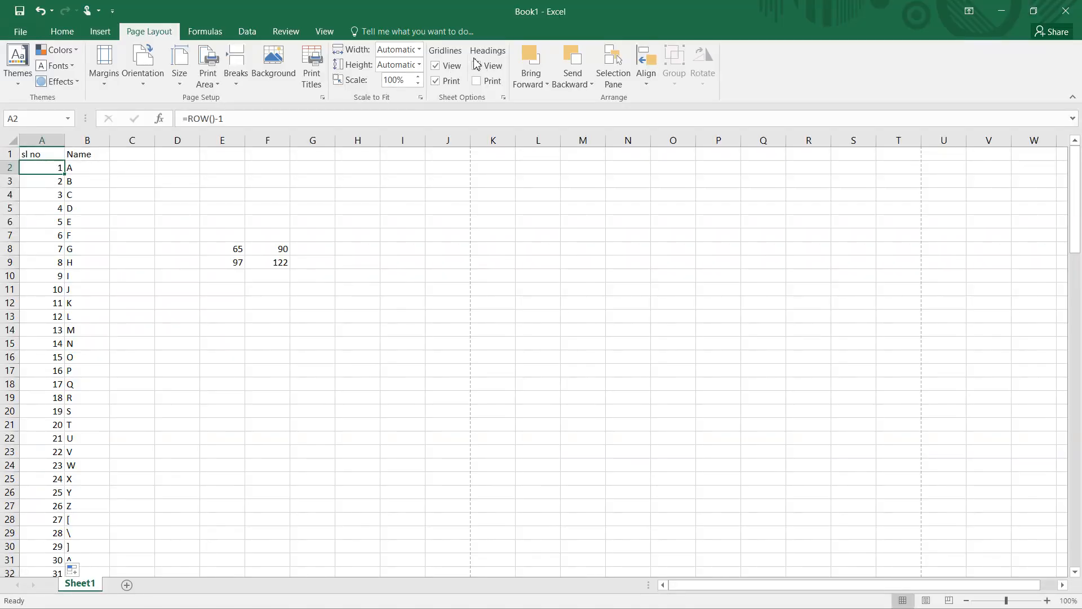
Step: Turn on printing of row and column headings, and page through the print preview to page 3
{"action": "left_click", "coordinate": [476, 88]}
{"action": "key", "text": "ctrl+p"}
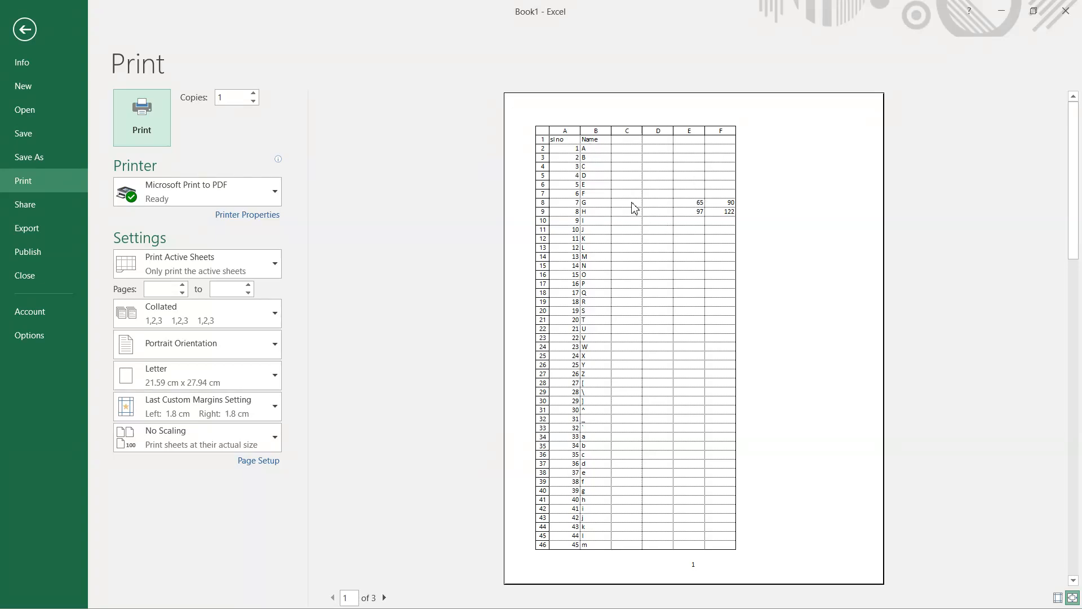
{"action": "left_click", "coordinate": [384, 597]}
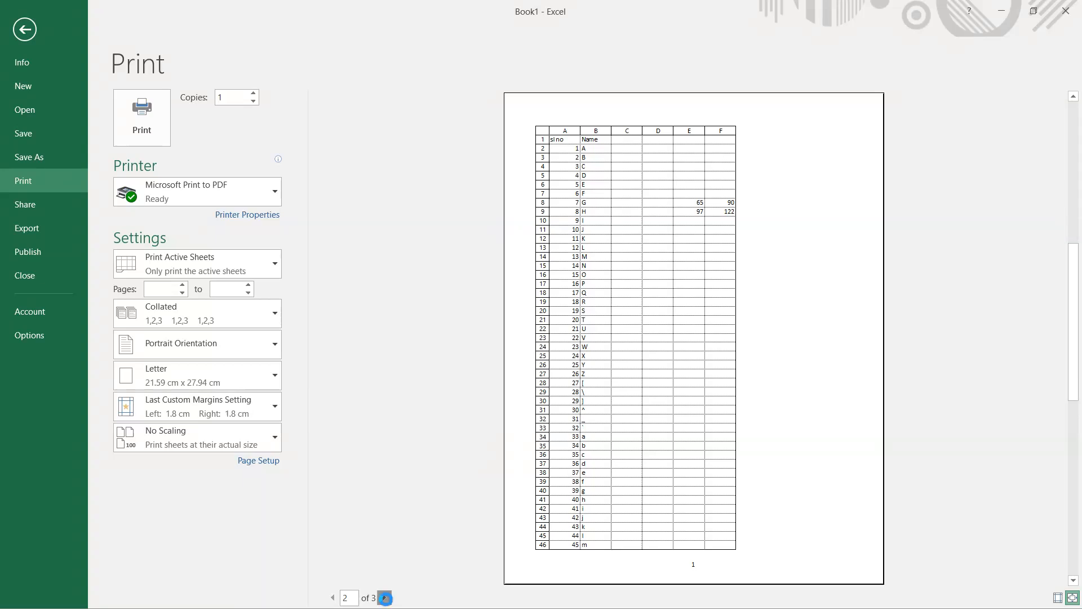
{"action": "left_click", "coordinate": [385, 598]}
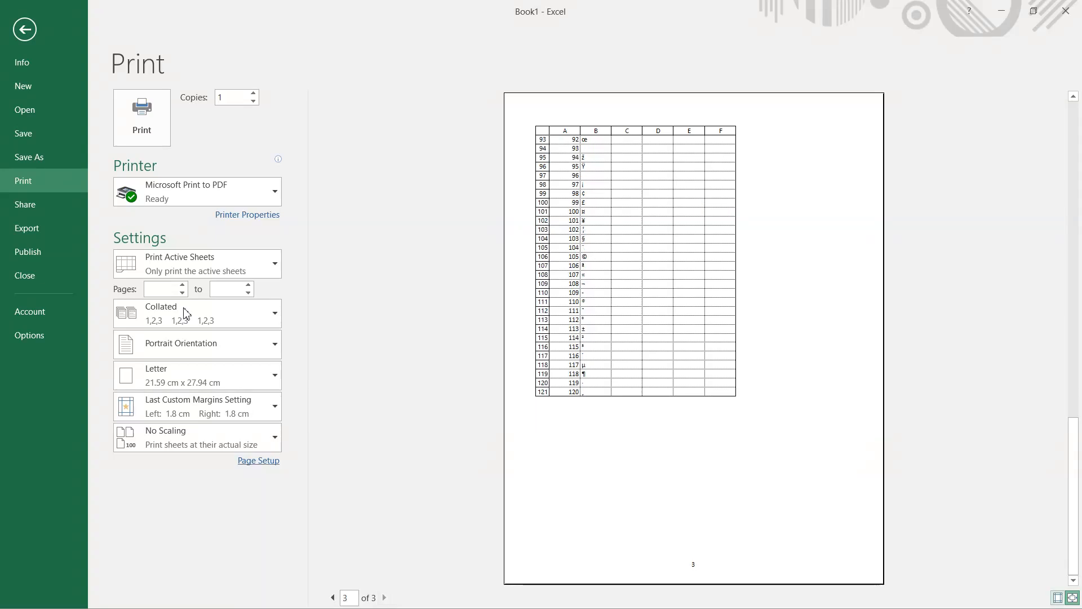
Step: Look through the list of available printers and close it without choosing another one
{"action": "left_click", "coordinate": [178, 193]}
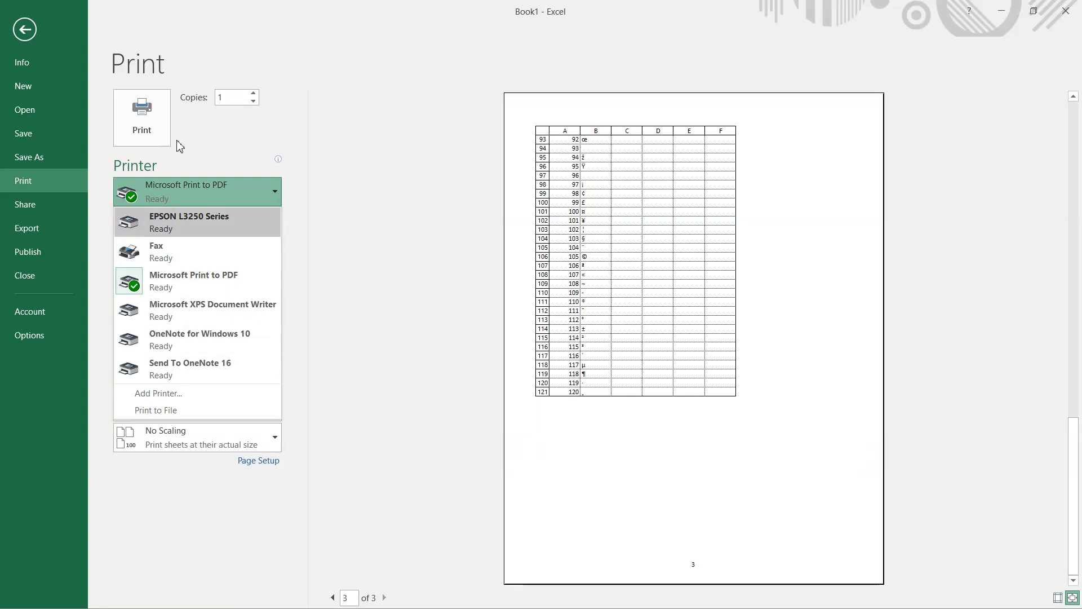
{"action": "left_click", "coordinate": [220, 134]}
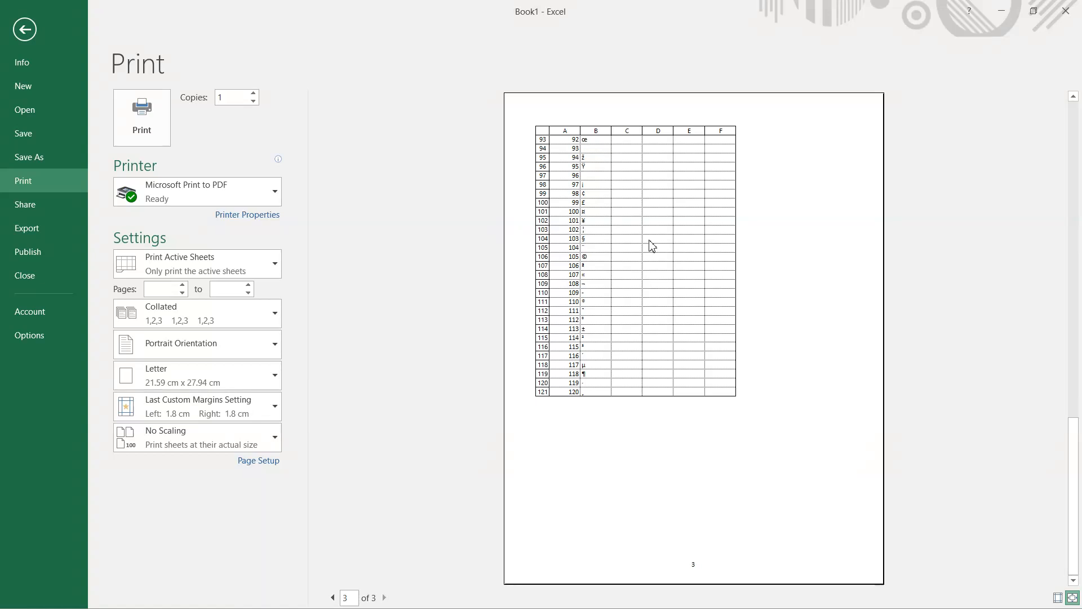
{"action": "key", "text": "super"}
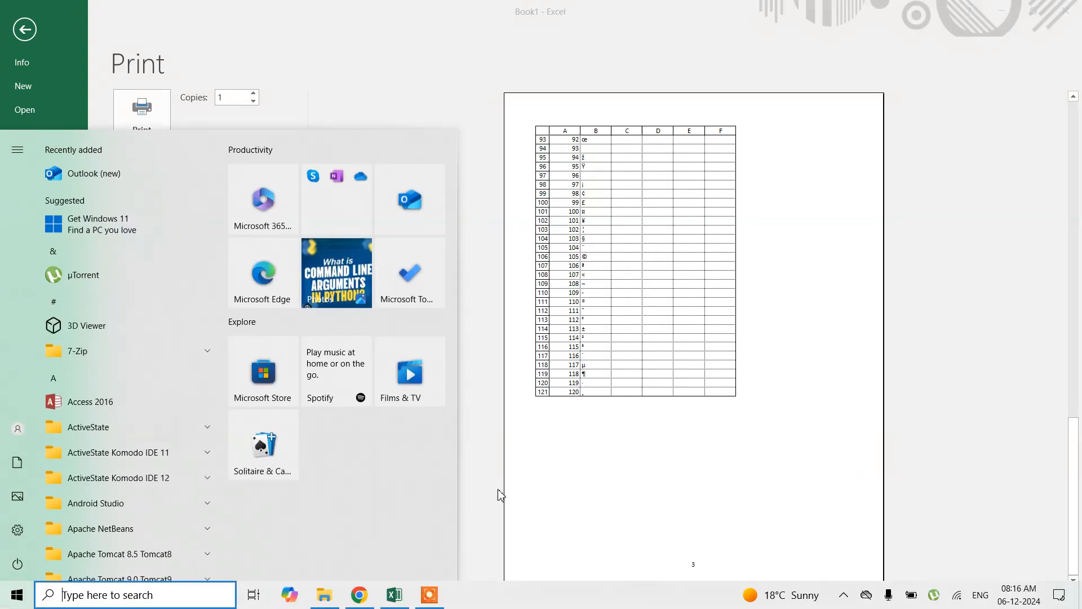
{"action": "left_click", "coordinate": [438, 602]}
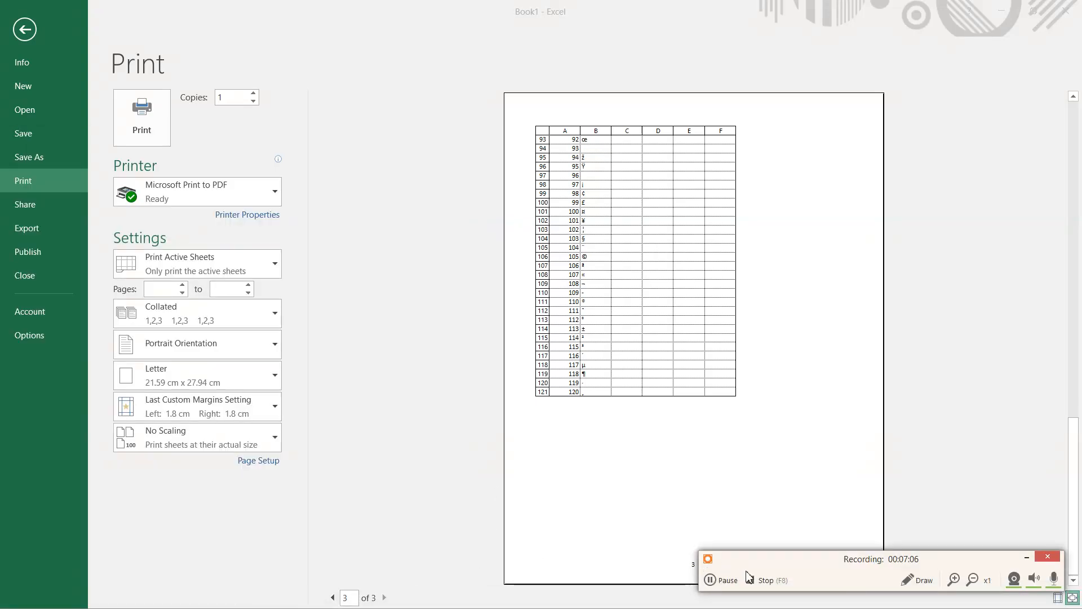